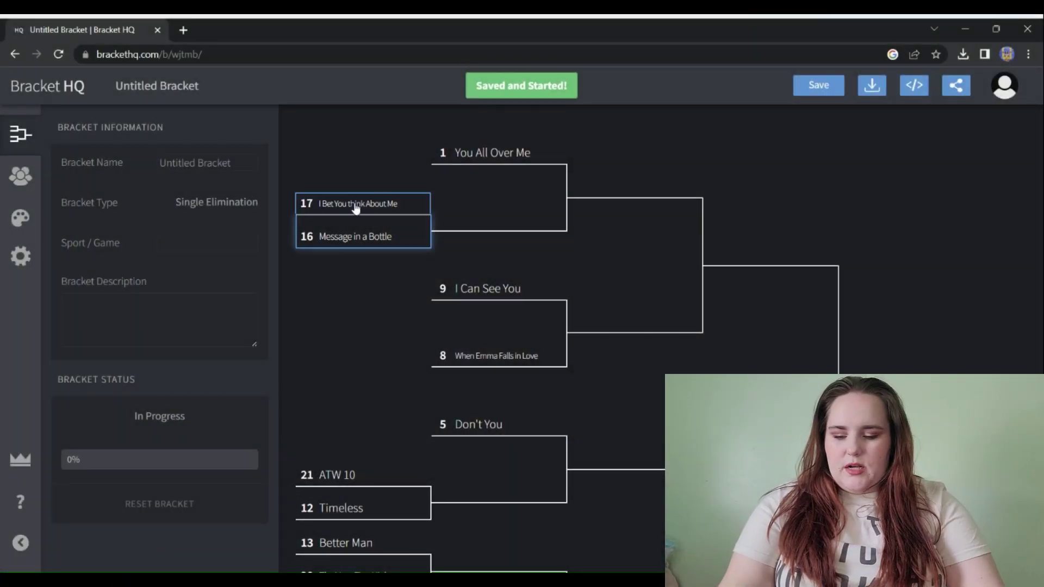
# Score the 17 vs 16 match with Message in a Bottle as the winner.
pyautogui.click(353, 211)
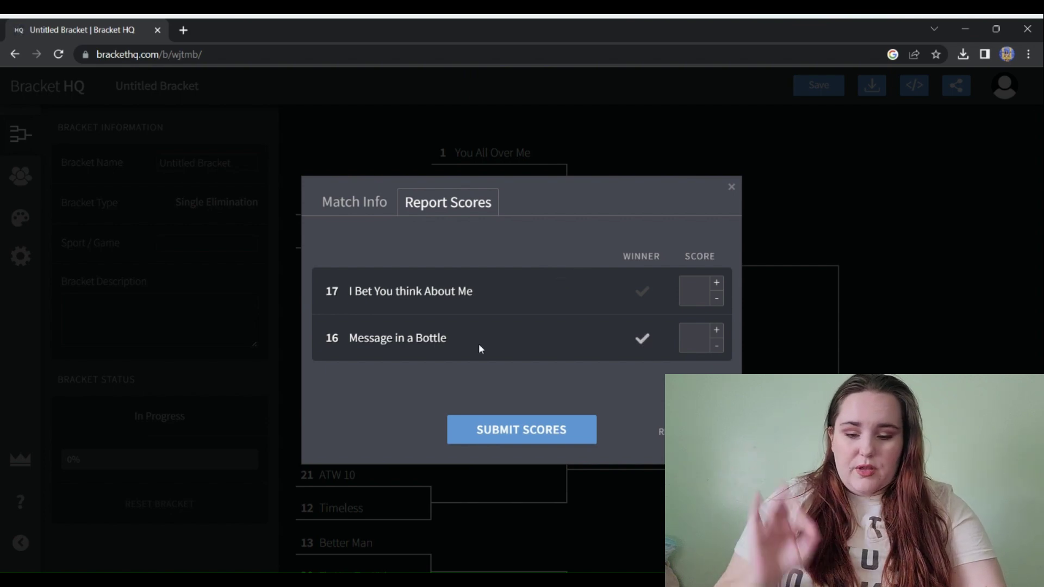
pyautogui.click(656, 341)
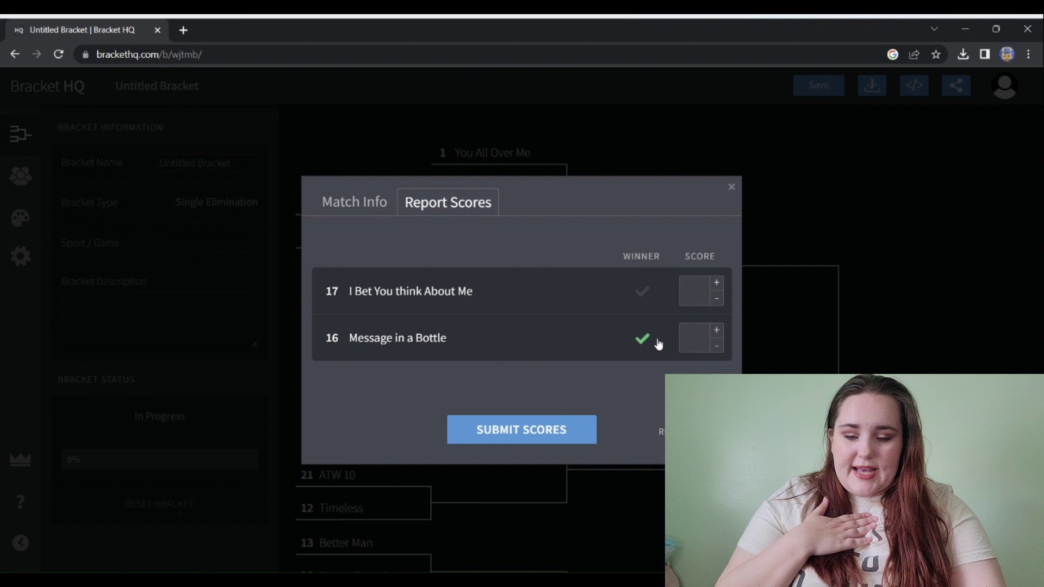
pyautogui.click(551, 432)
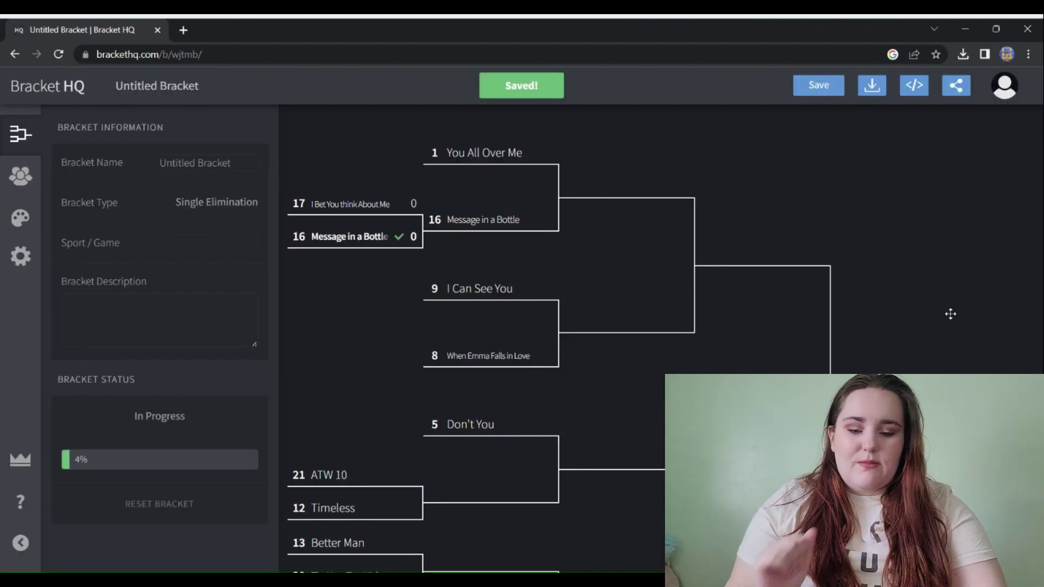
# Record ATW 10 (21) as the winner over Timeless (12) so it meets Don't You.
pyautogui.moveTo(951, 314); pyautogui.dragTo(995, 116)
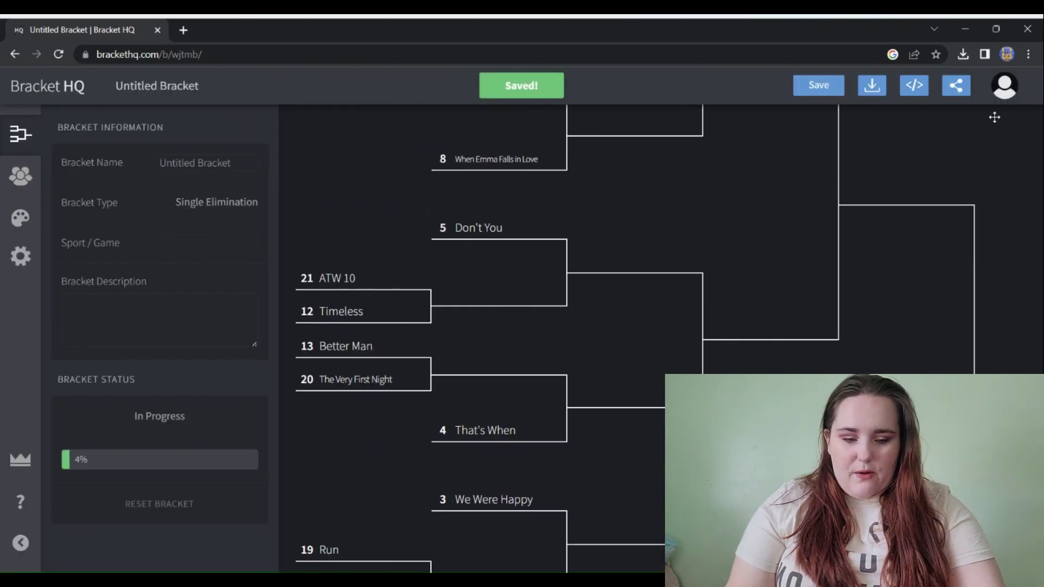
pyautogui.click(352, 289)
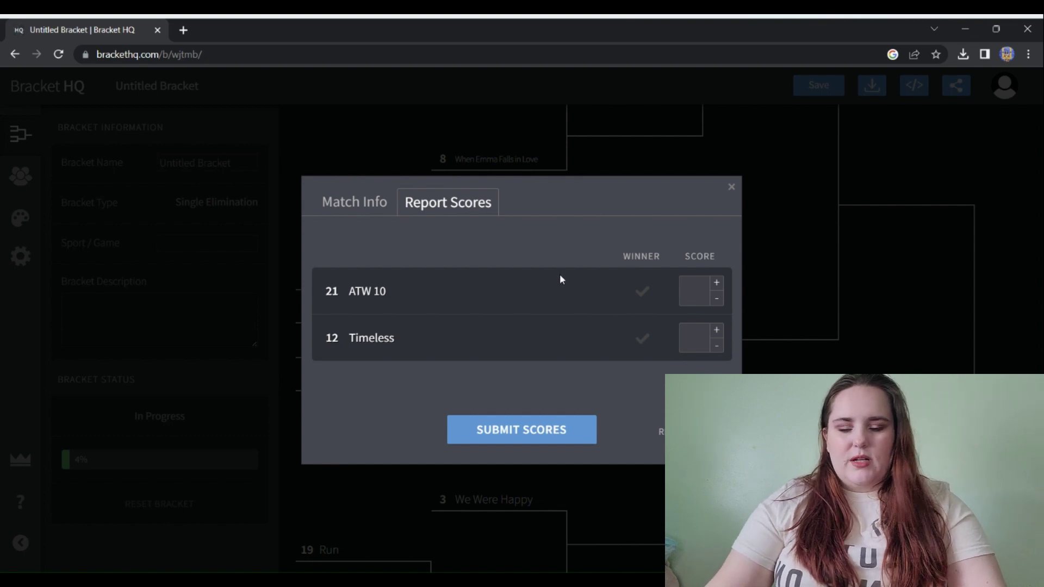
pyautogui.click(643, 292)
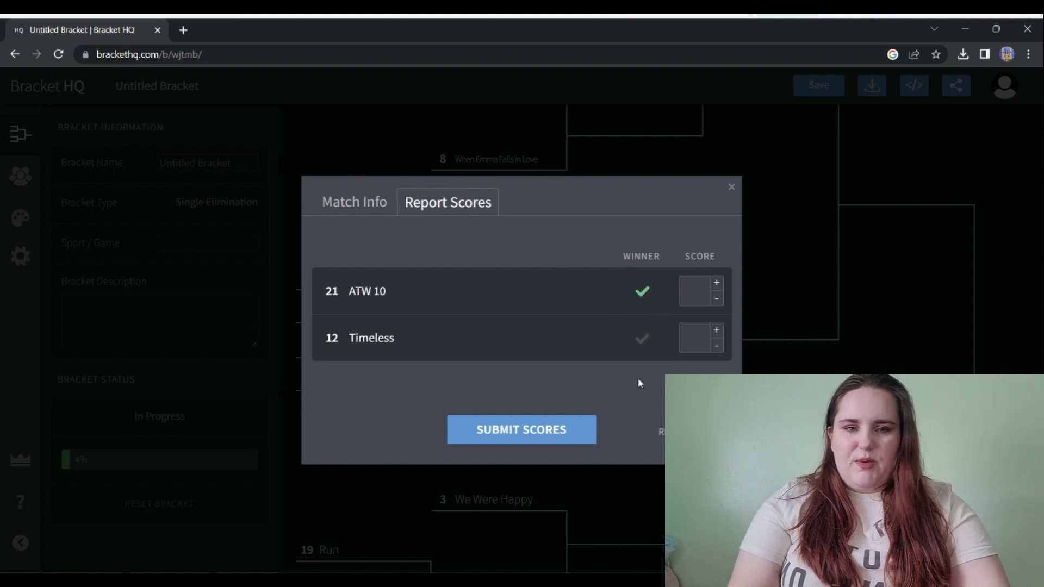
pyautogui.click(562, 433)
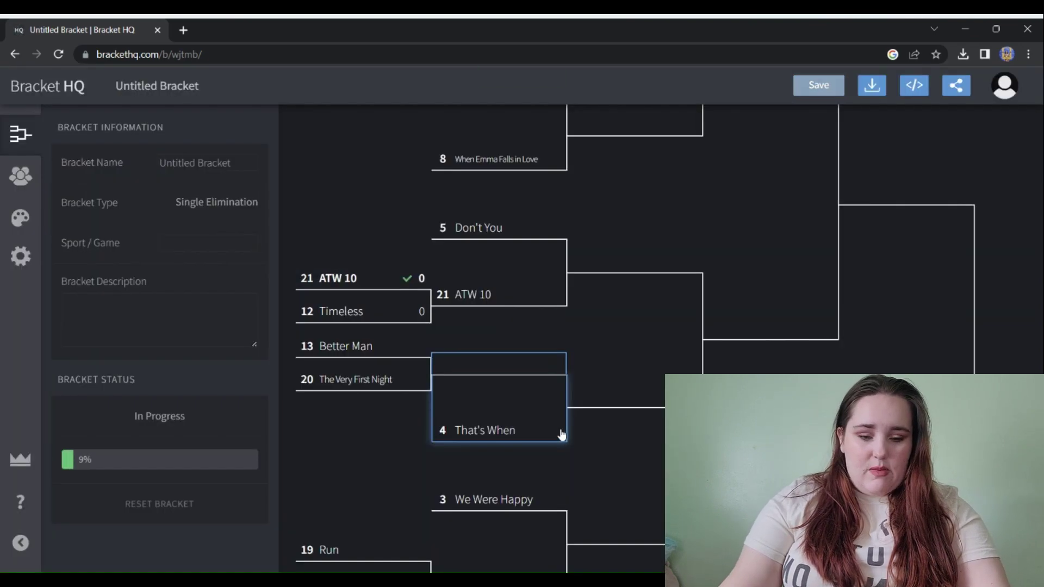
# Submit The Very First Night (20) as the winner over Better Man.
pyautogui.click(389, 383)
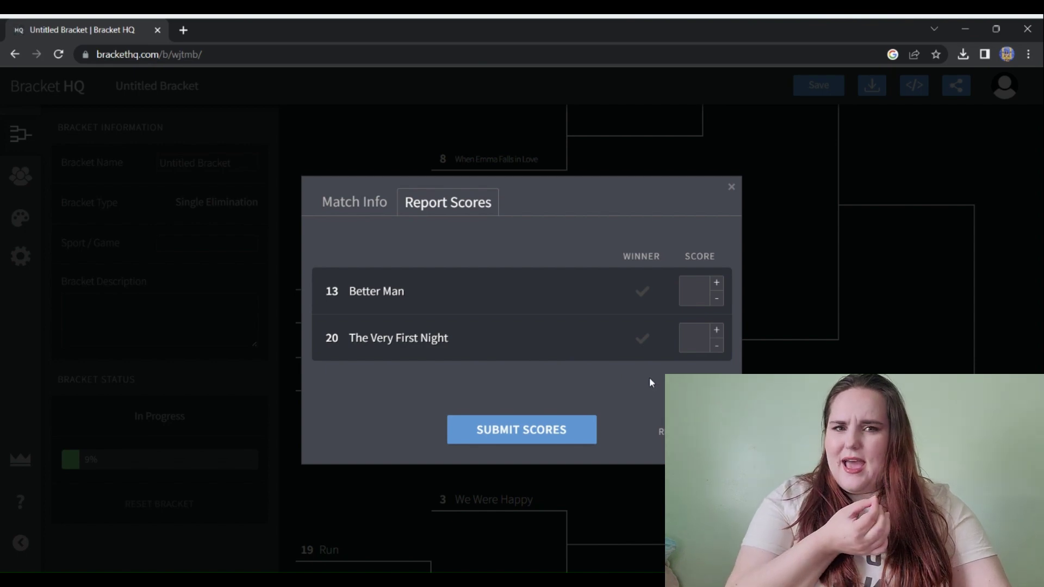
pyautogui.click(647, 353)
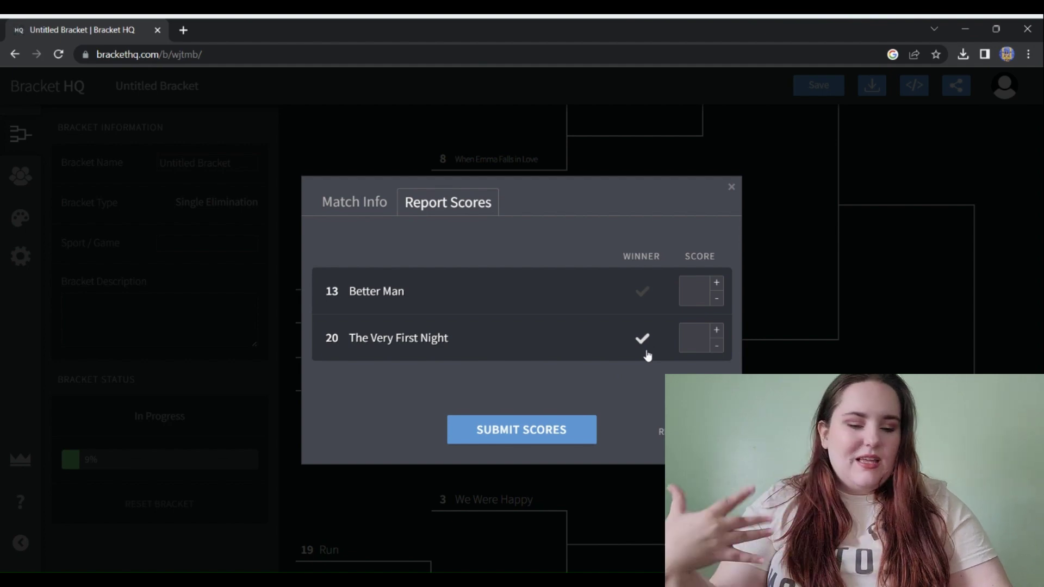
pyautogui.click(647, 354)
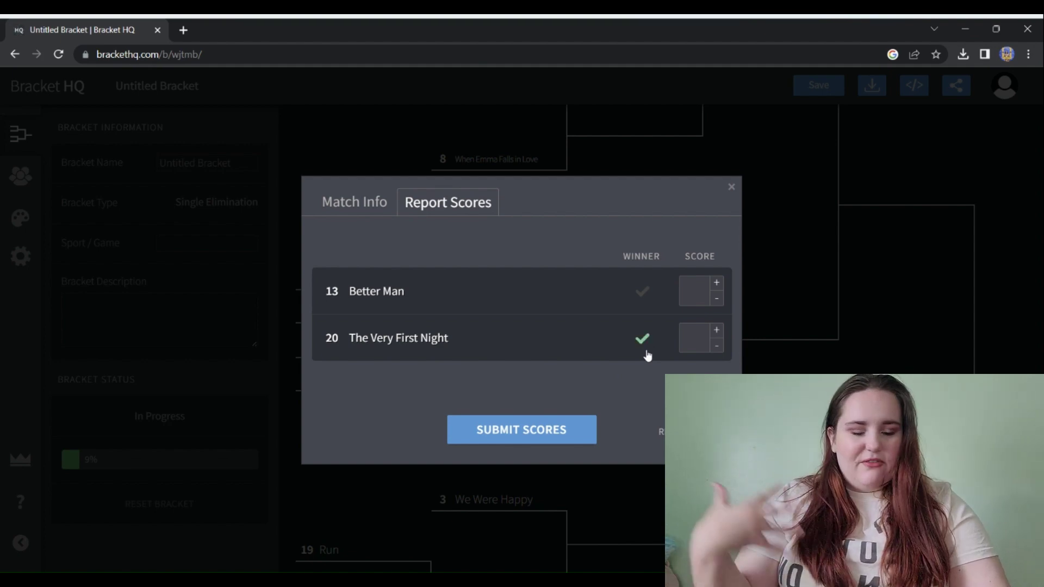
pyautogui.click(548, 436)
pyautogui.moveTo(1013, 324); pyautogui.dragTo(995, 106)
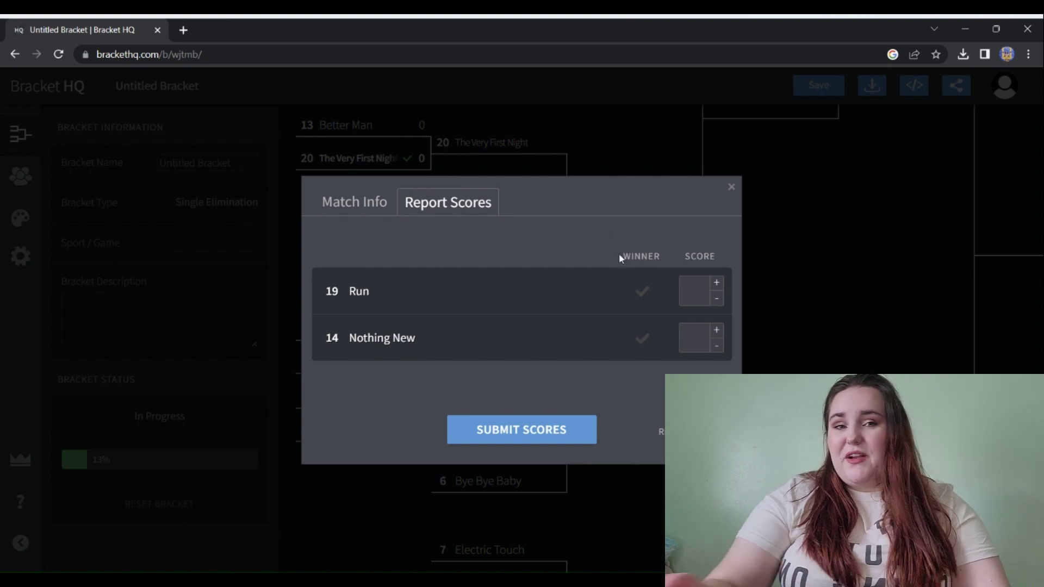
# Submit Nothing New (14) as the winner over Run (19).
pyautogui.click(647, 342)
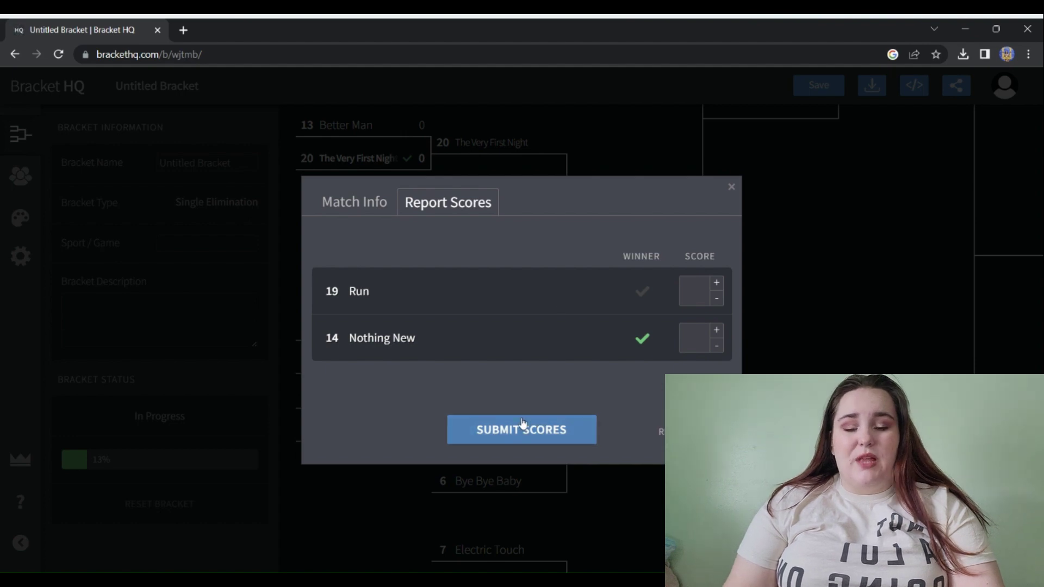
pyautogui.click(522, 429)
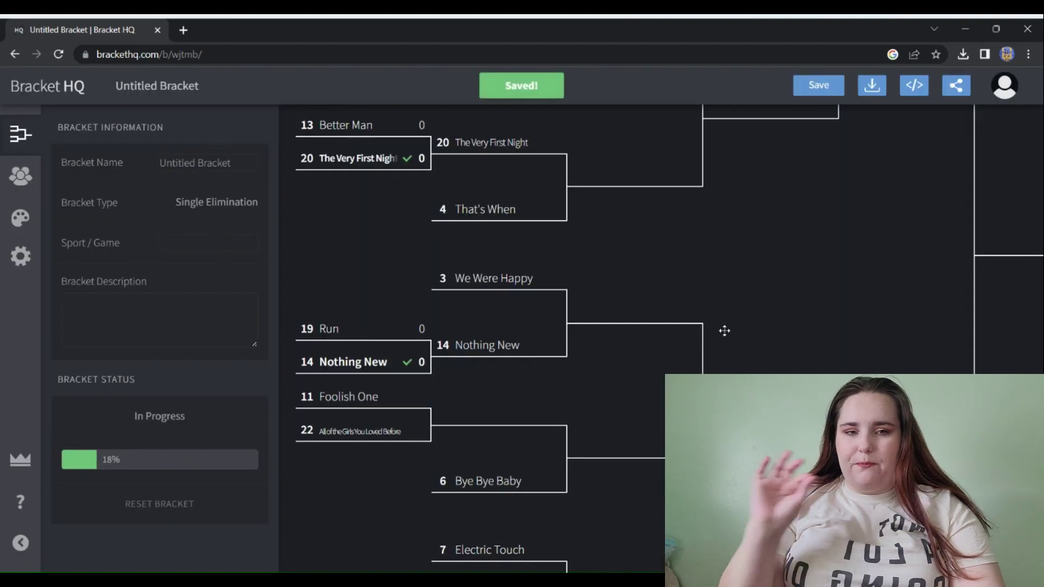
# Submit All of the Girls You Loved Before (22) as the winner over Foolish One (11).
pyautogui.click(359, 419)
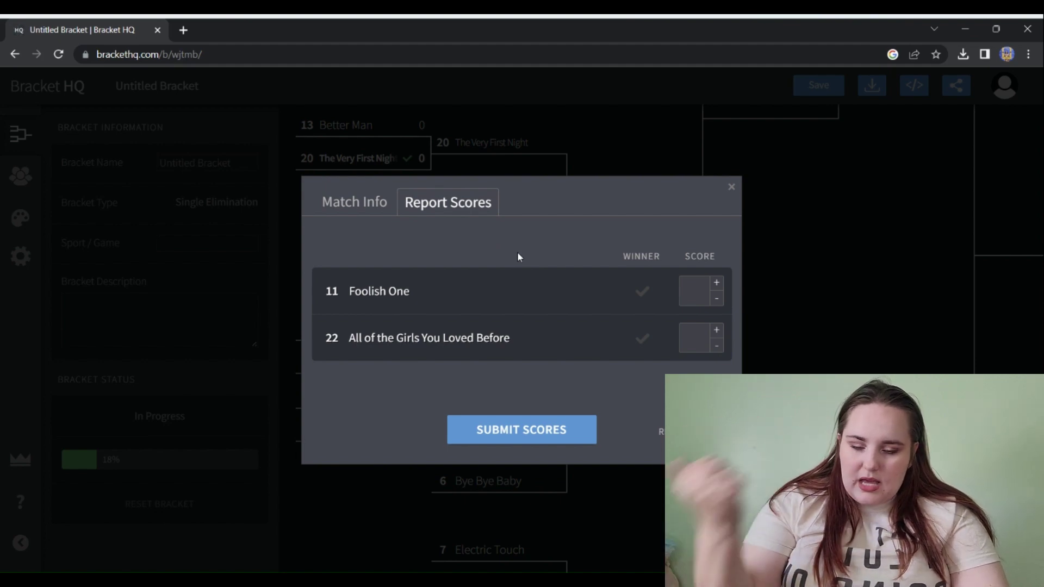
pyautogui.click(642, 338)
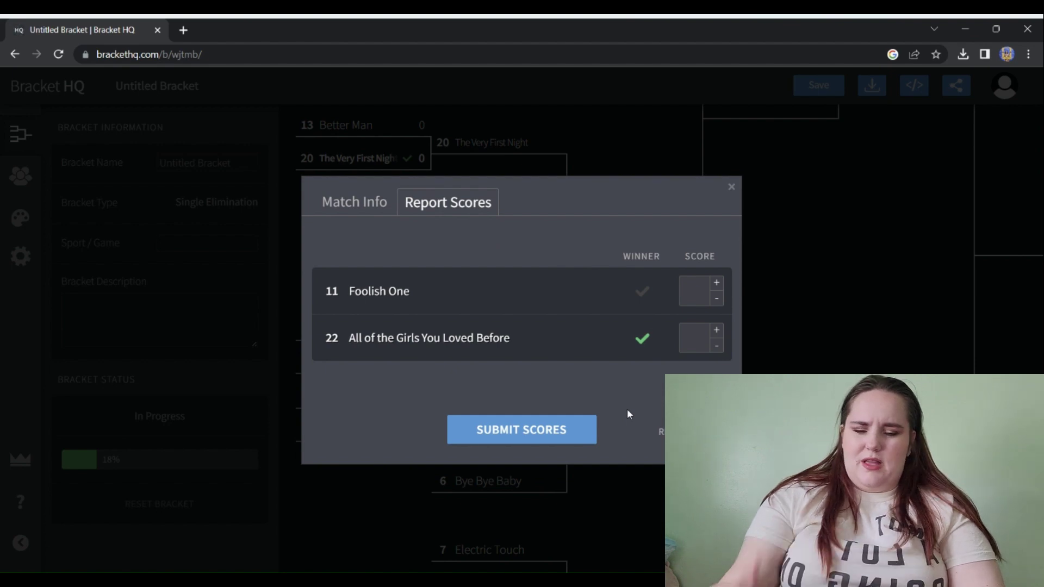
pyautogui.click(544, 429)
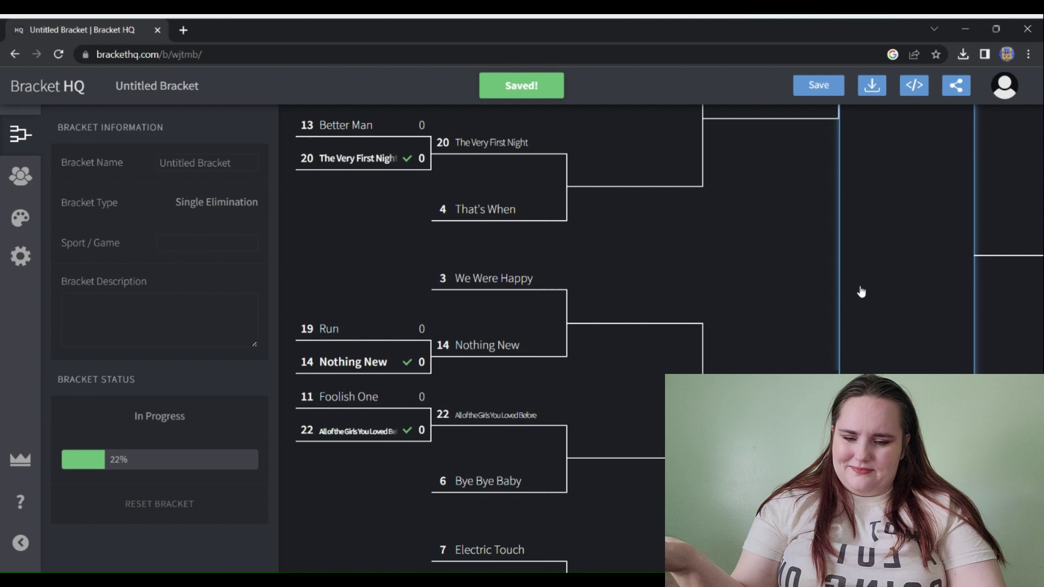
# Submit You're Losing Me (23) as the winner over Castles Crumbling (10).
pyautogui.scroll(-2, 916, 188)
pyautogui.scroll(-3, 916, 188)
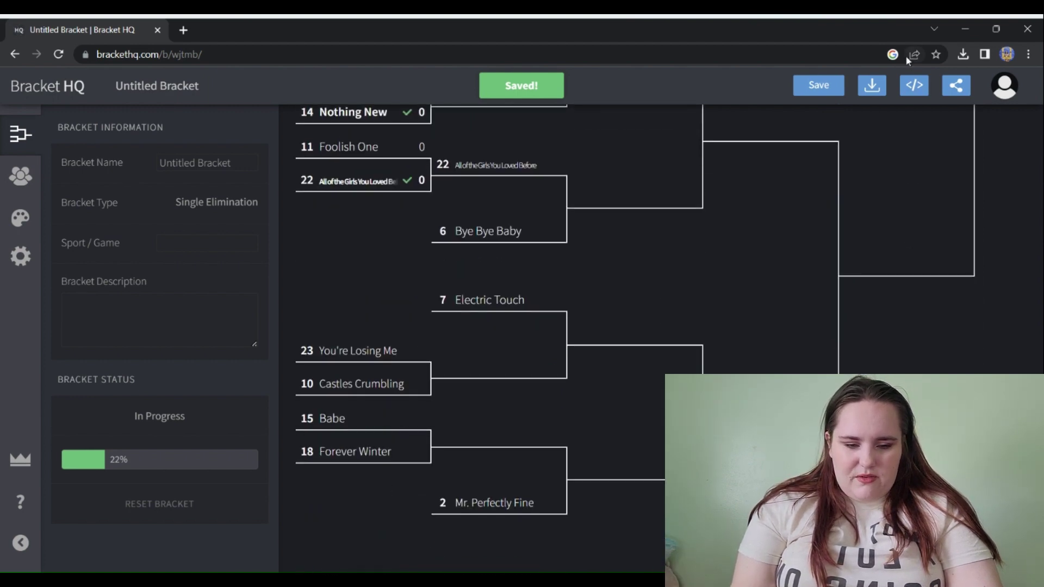
pyautogui.click(372, 374)
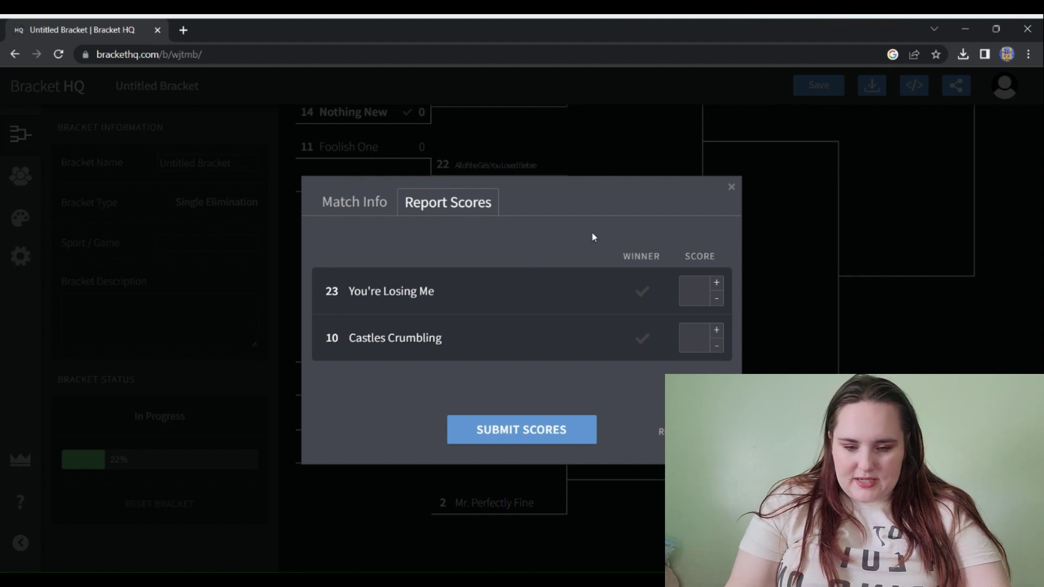
pyautogui.click(642, 293)
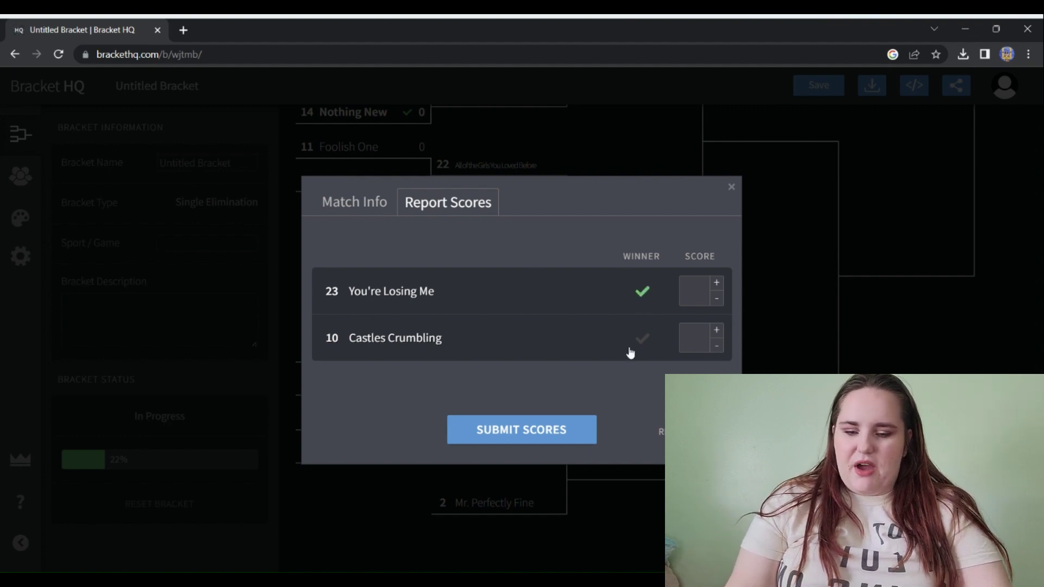
pyautogui.click(562, 426)
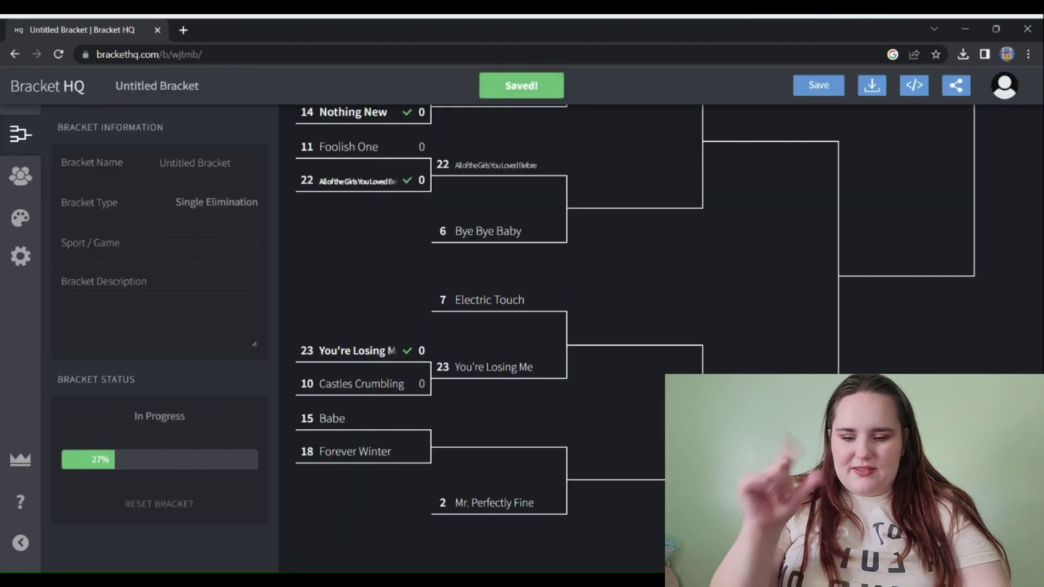
# Submit Forever Winter (18) as the winner over Babe (15).
pyautogui.scroll(-1, 941, 310)
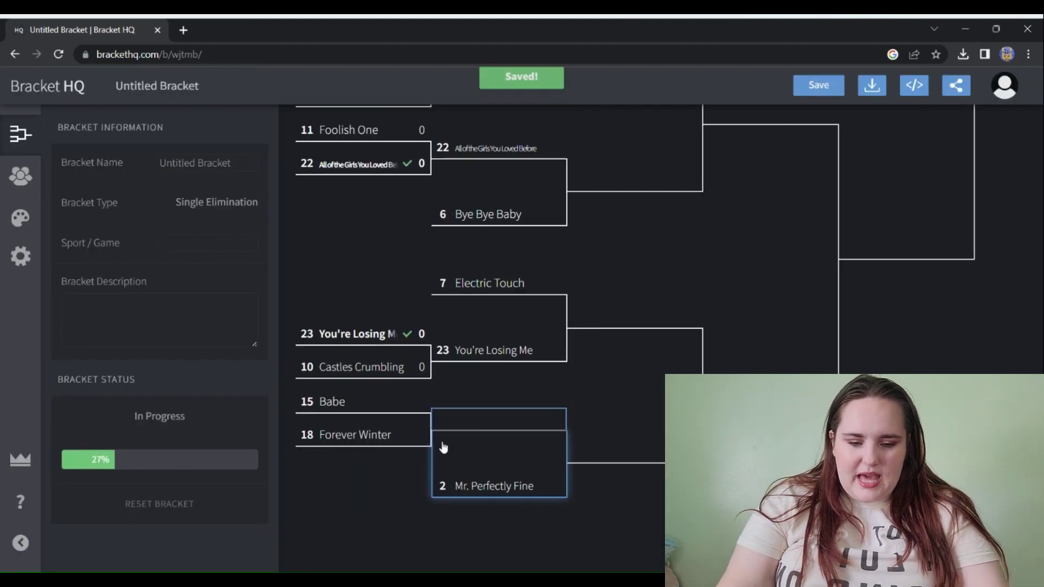
pyautogui.click(364, 424)
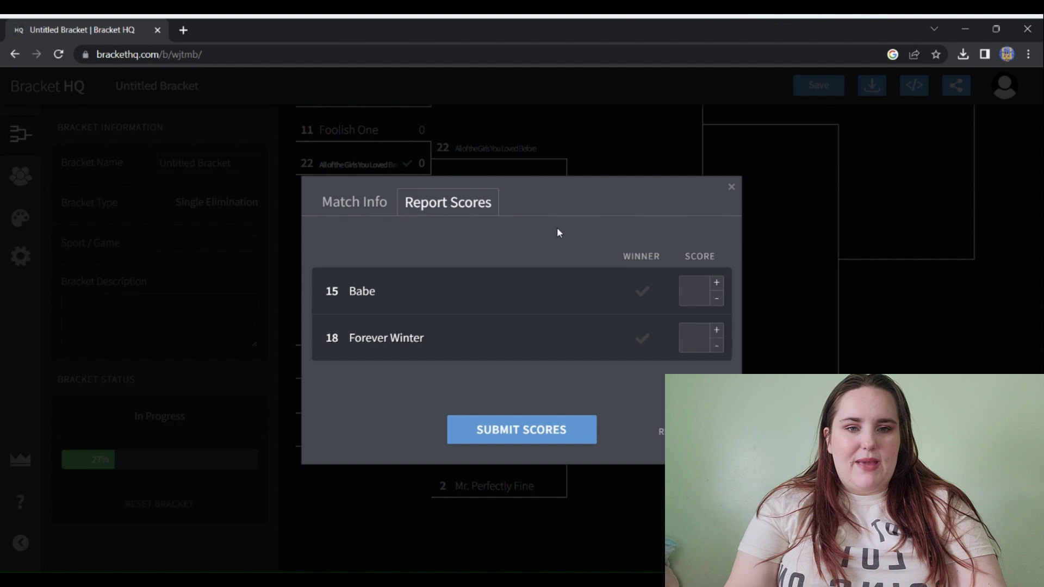
pyautogui.click(630, 357)
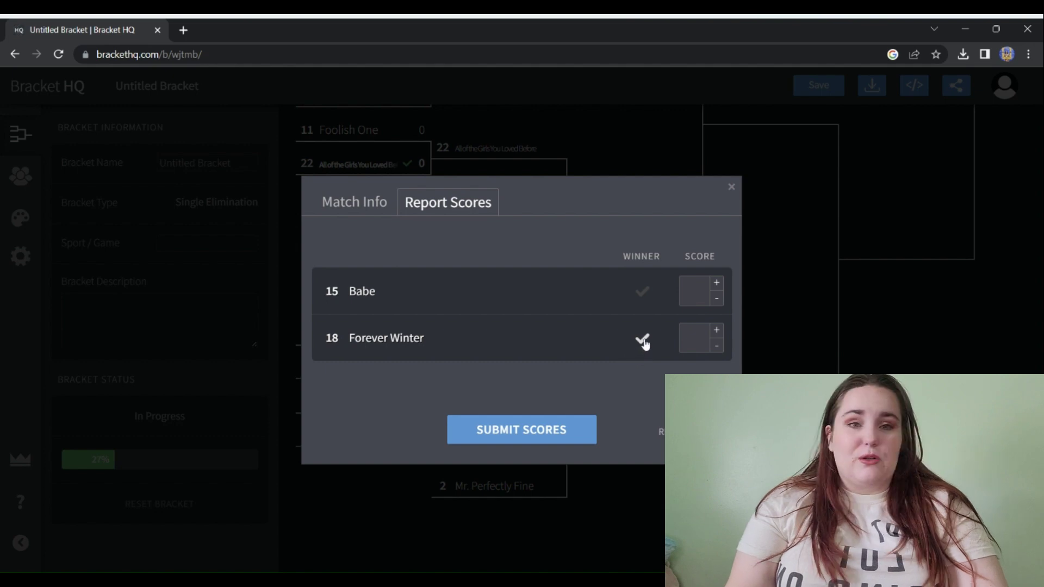
pyautogui.click(644, 343)
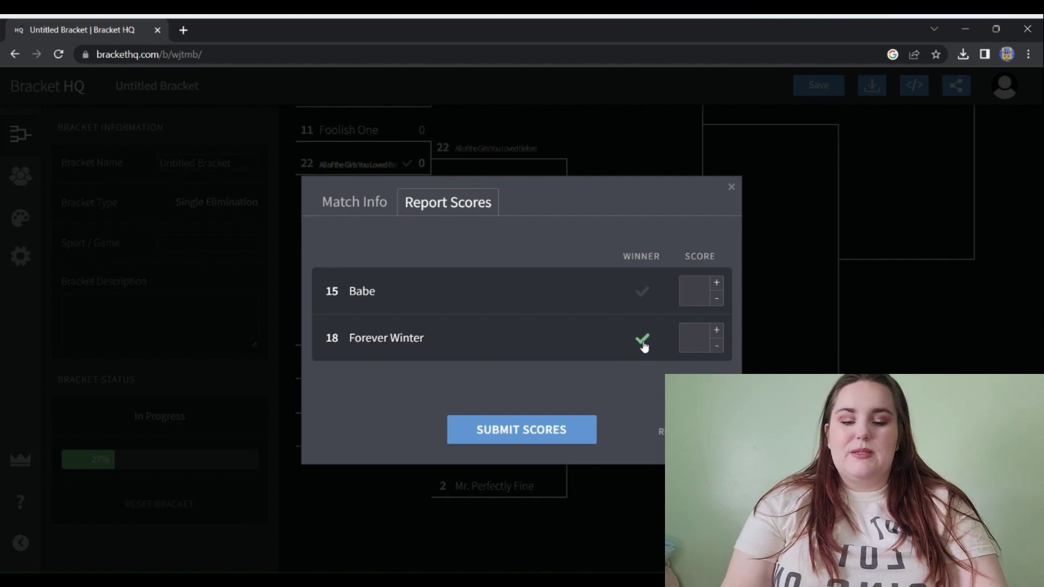
pyautogui.click(528, 435)
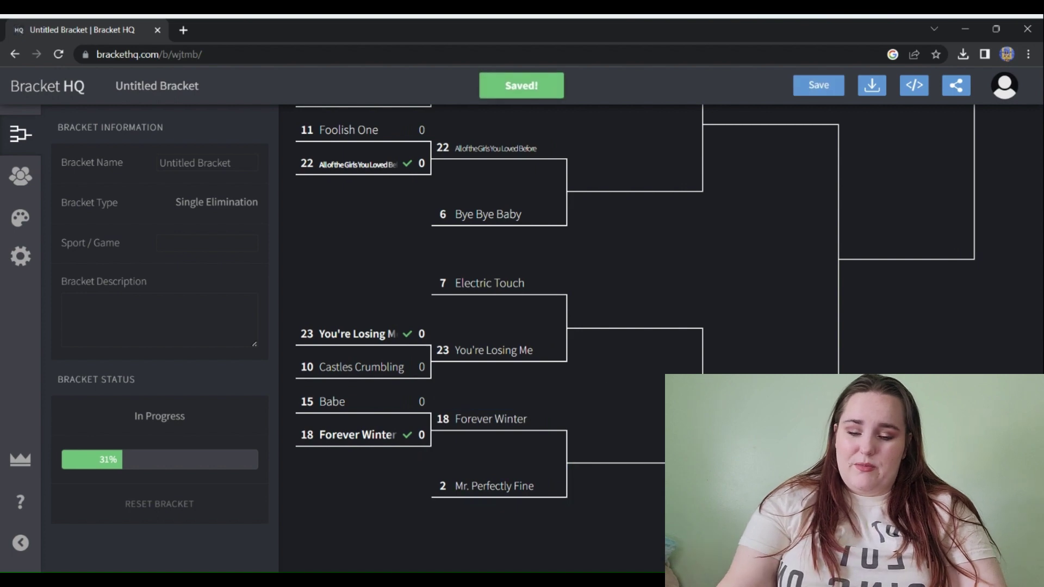
# Dismiss the undecided later-round match, then open You All Over Me vs Message in a Bottle.
pyautogui.scroll(5, 979, 329)
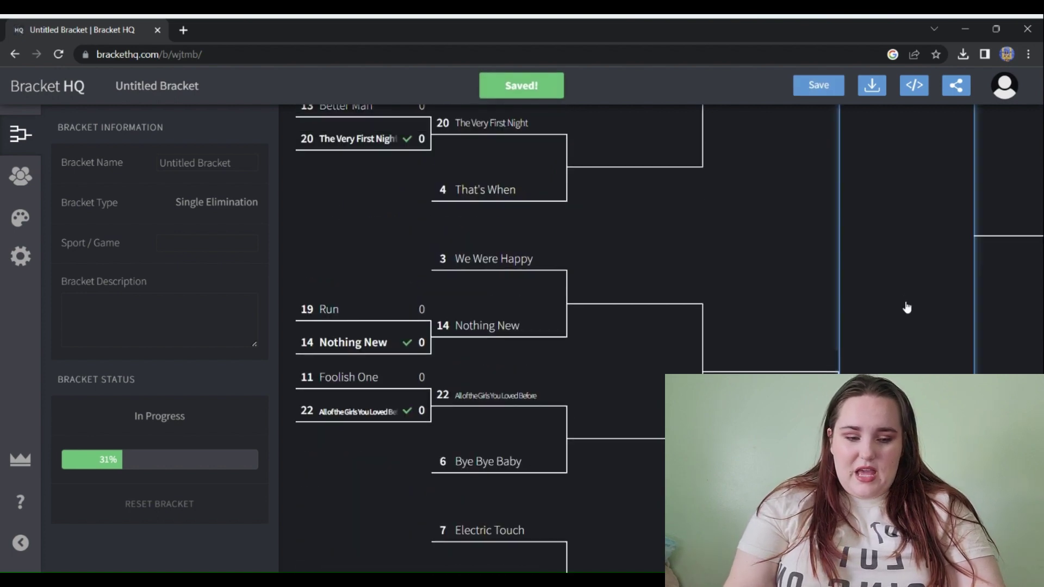
pyautogui.scroll(5, 915, 272)
pyautogui.click(916, 365)
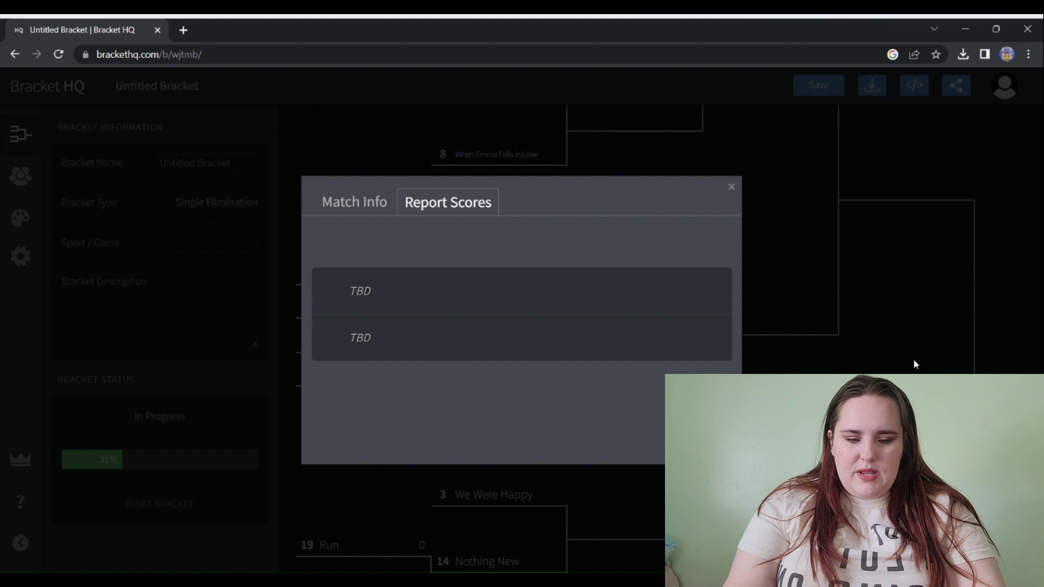
pyautogui.click(732, 188)
pyautogui.scroll(3, 906, 271)
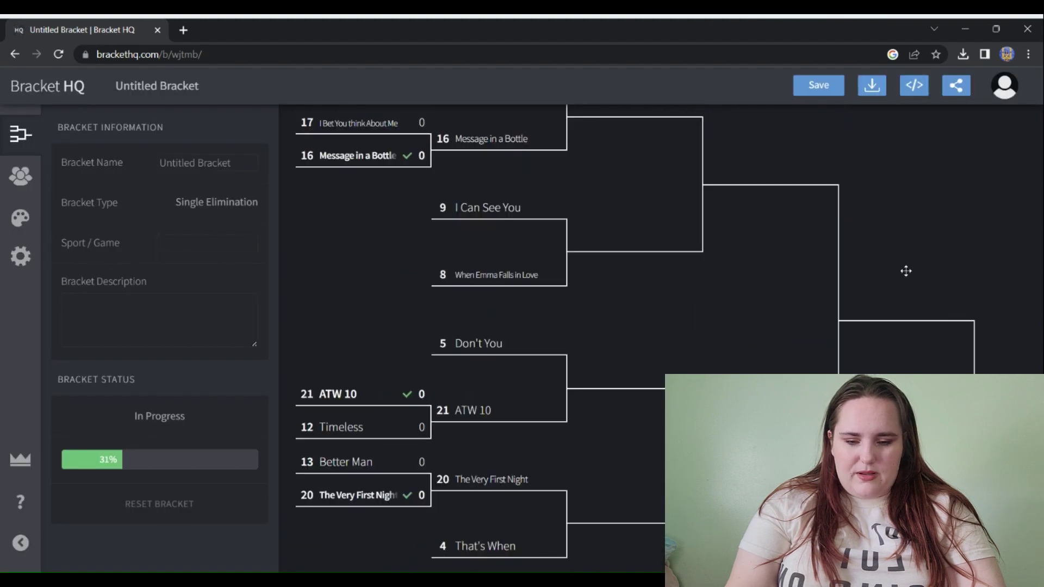
pyautogui.scroll(2, 906, 271)
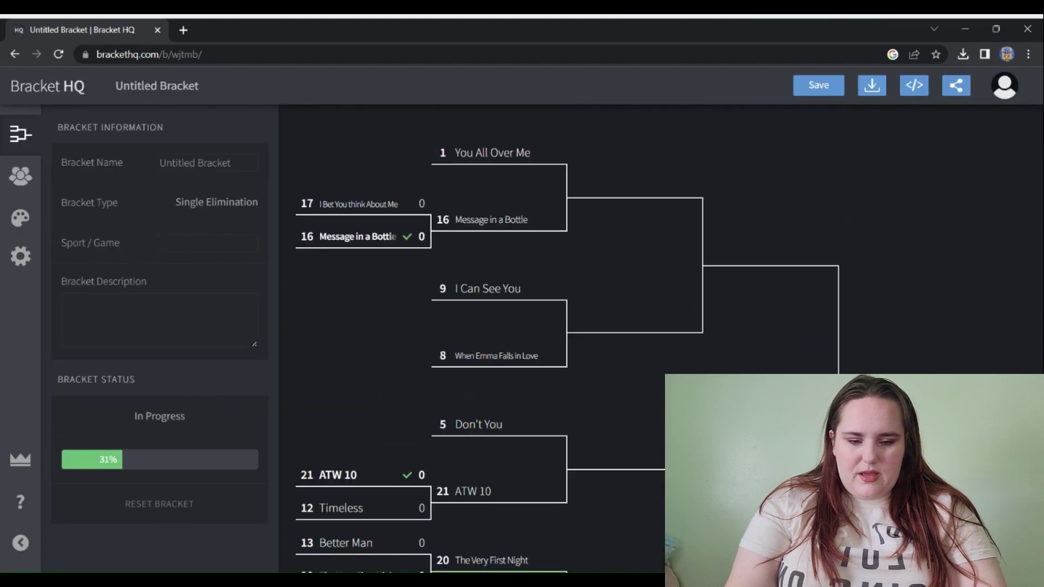
pyautogui.click(512, 156)
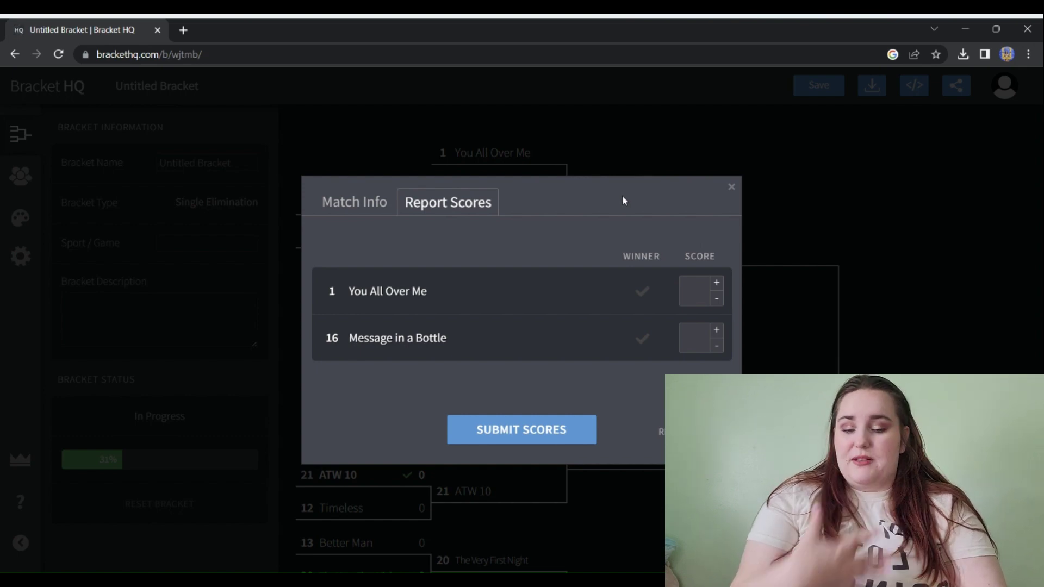
# Advance Message in a Bottle (16) over You All Over Me, and I Can See You (9) over seed 8.
pyautogui.click(637, 339)
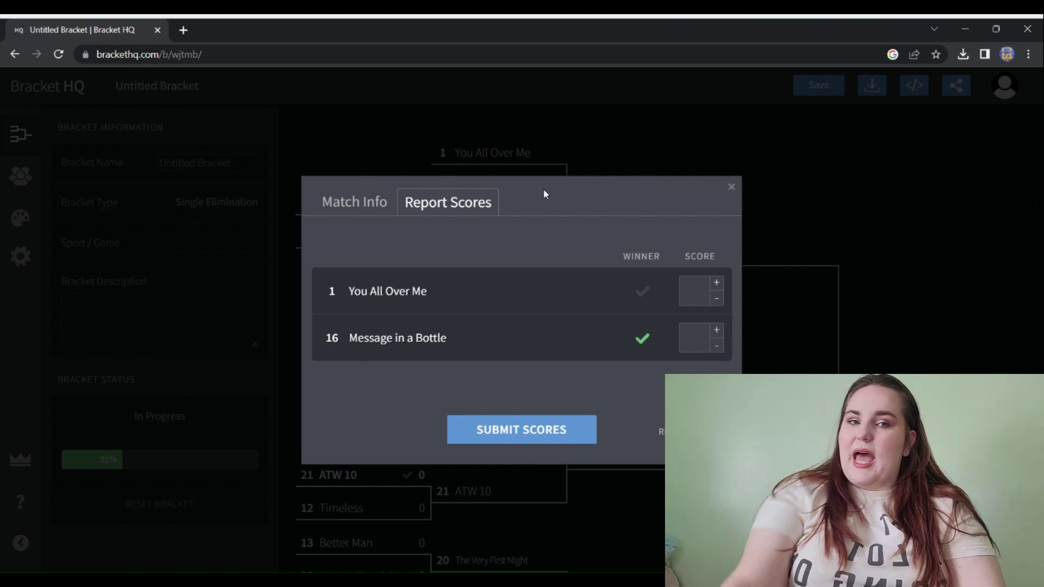
pyautogui.click(553, 434)
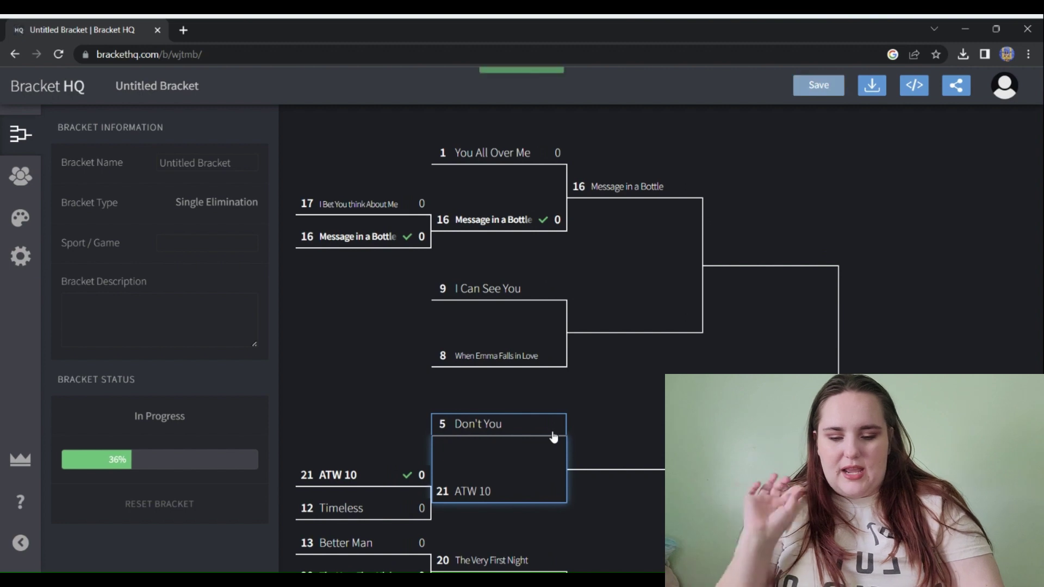
pyautogui.click(511, 309)
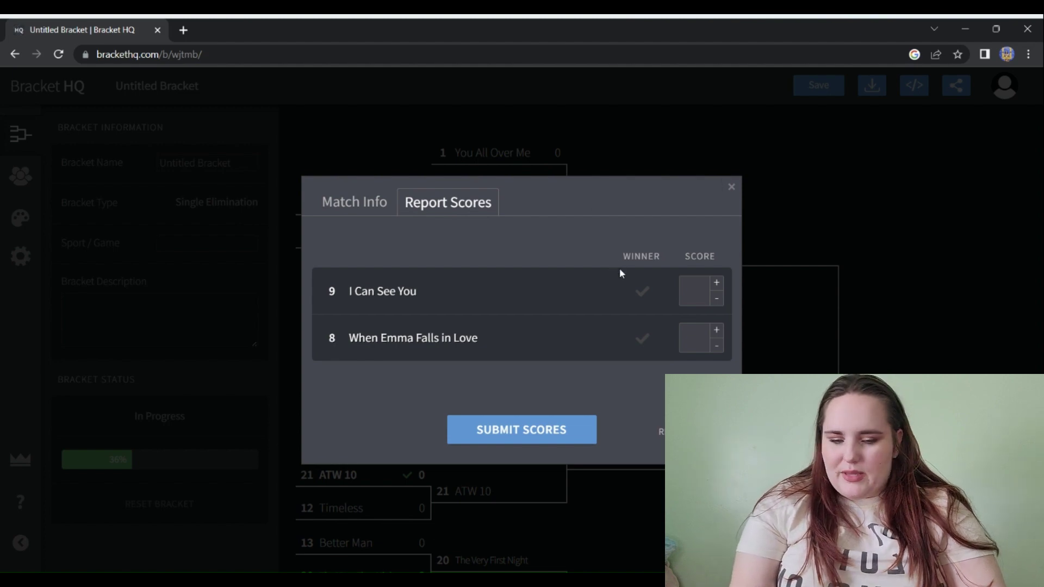
pyautogui.click(635, 293)
pyautogui.click(555, 429)
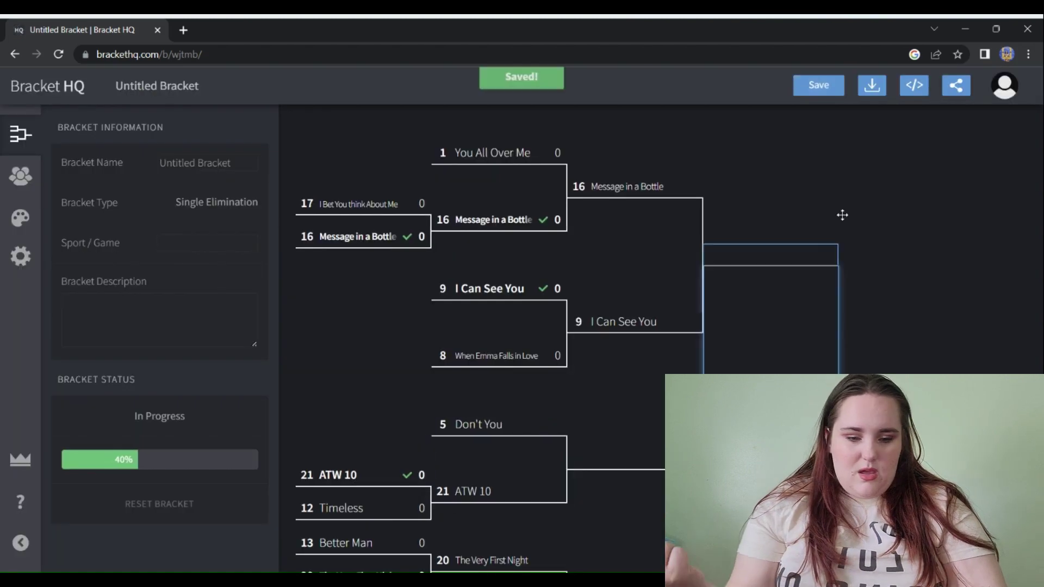
# Submit ATW 10 as the winner over Don't You.
pyautogui.scroll(-4, 933, 228)
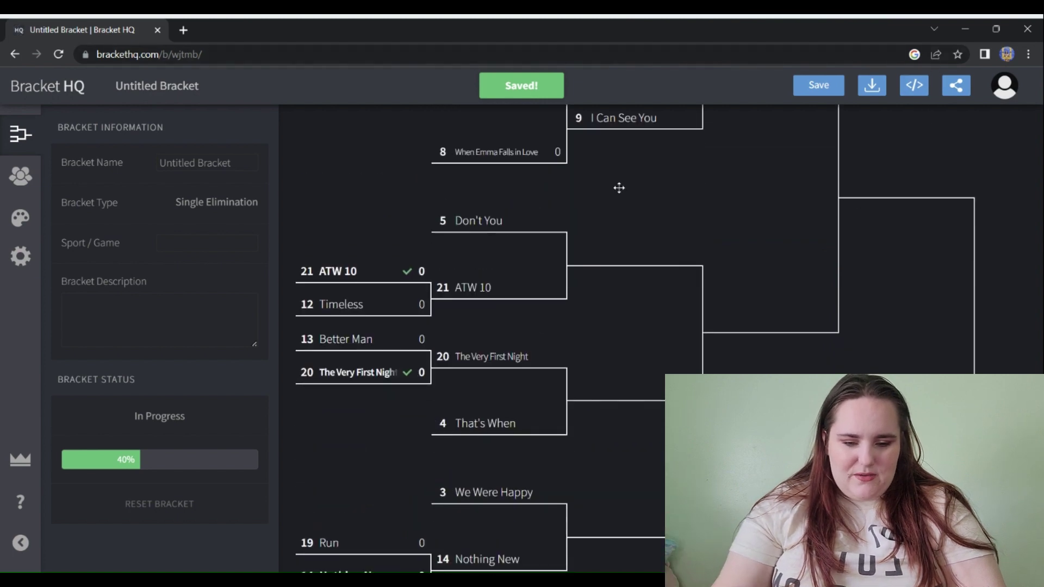
pyautogui.click(527, 234)
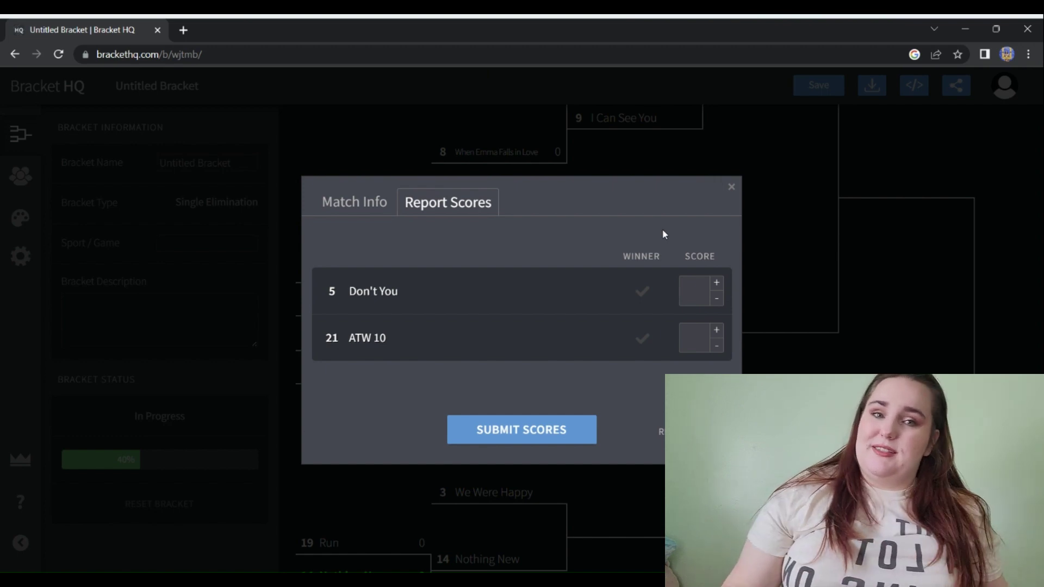
pyautogui.click(644, 339)
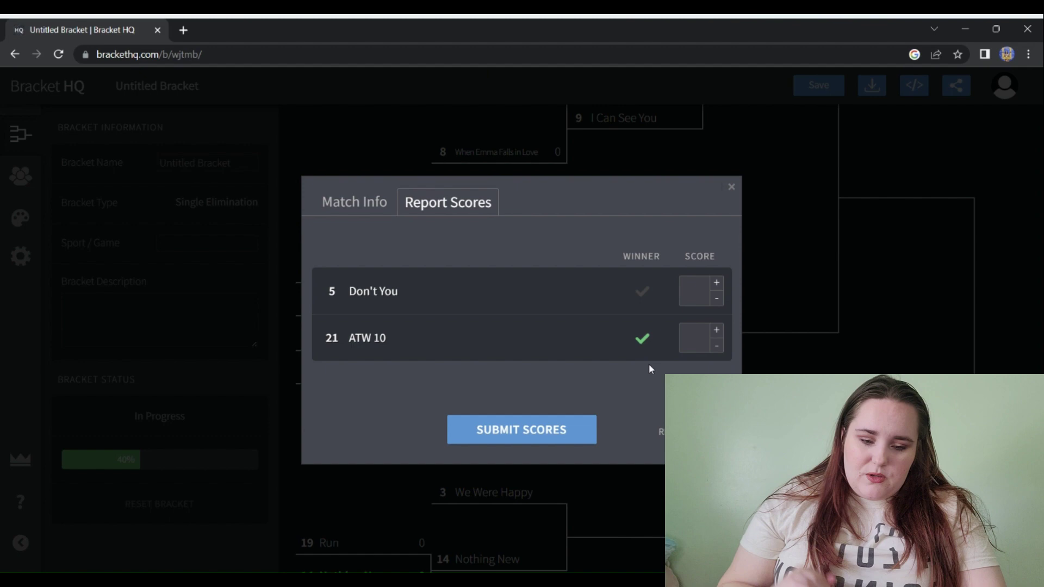
pyautogui.click(583, 435)
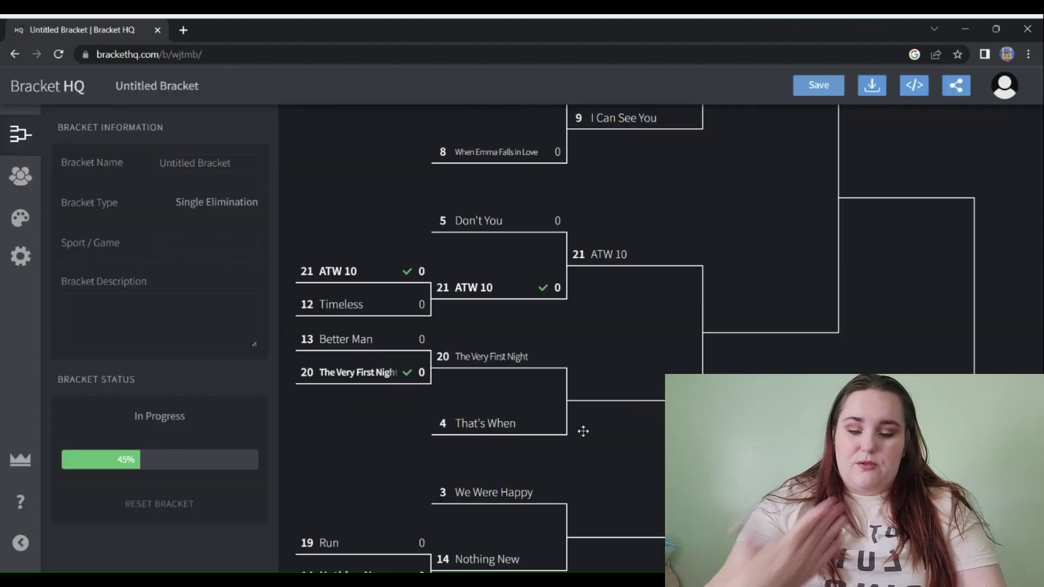
# Submit The Very First Night (20) as the winner over That's When (4), reaching 50% progress.
pyautogui.scroll(-3, 792, 285)
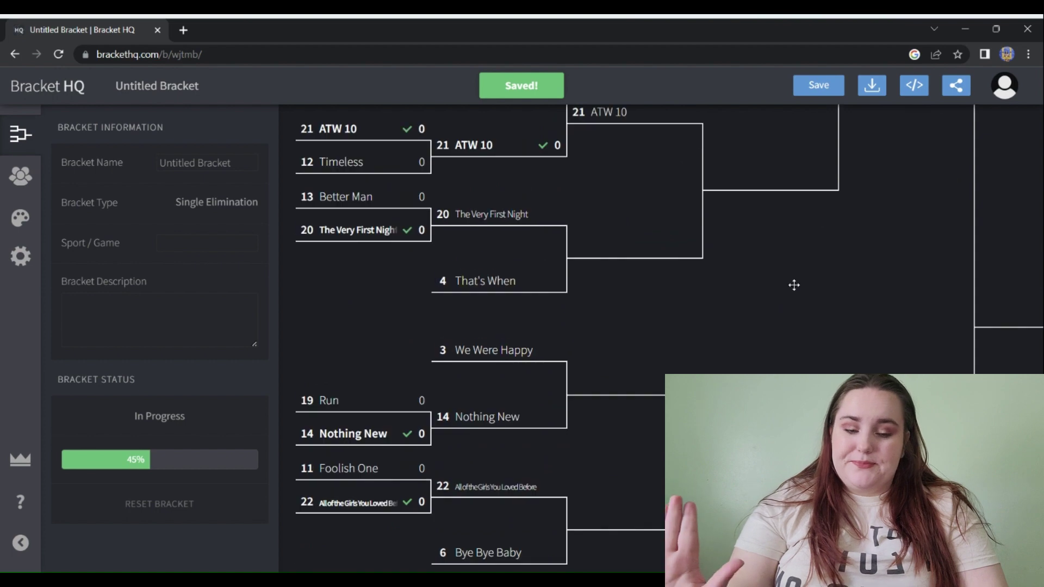
pyautogui.click(520, 258)
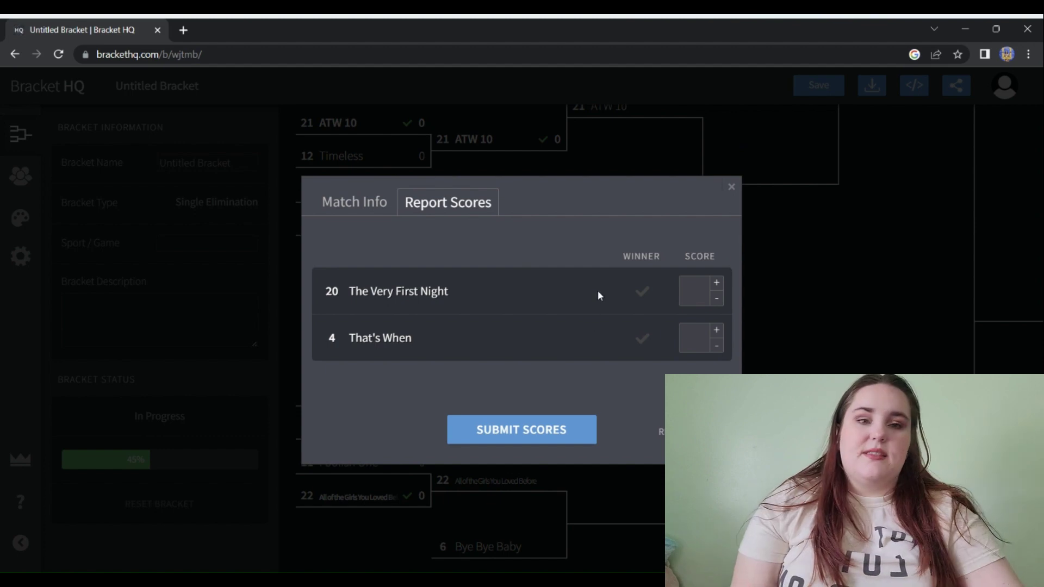
pyautogui.click(643, 297)
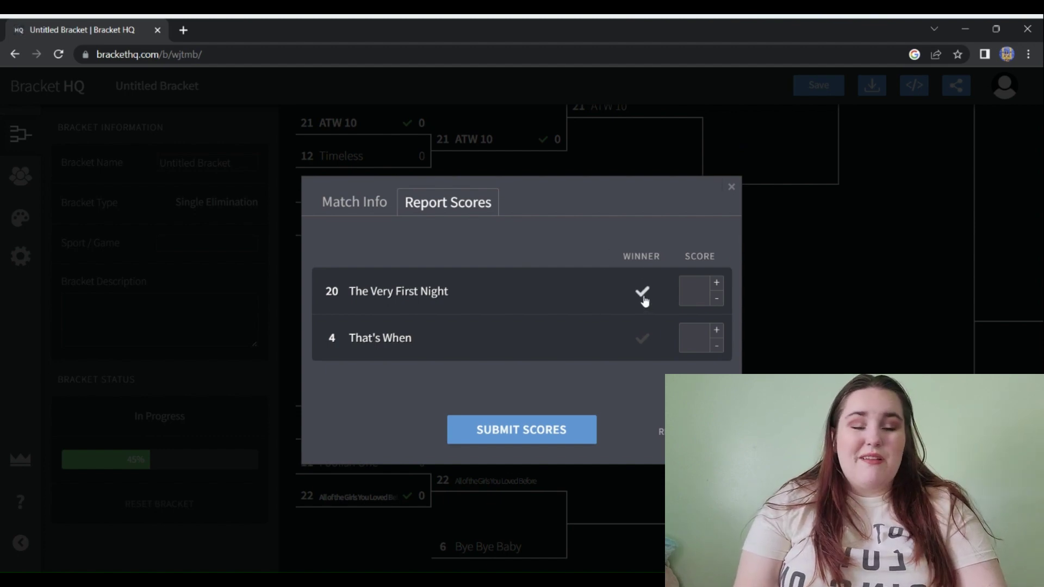
pyautogui.click(523, 429)
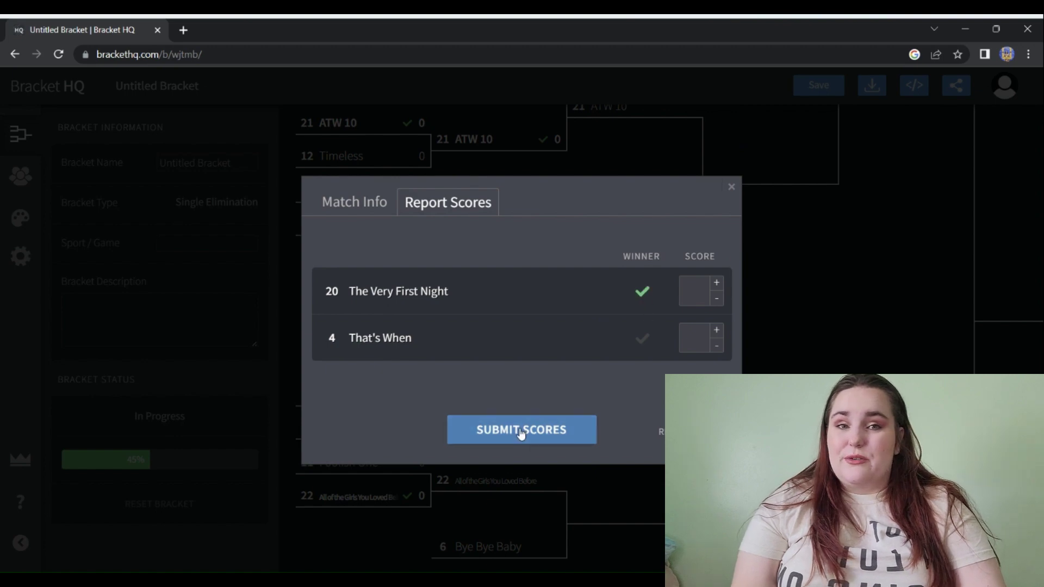
pyautogui.scroll(-2, 737, 234)
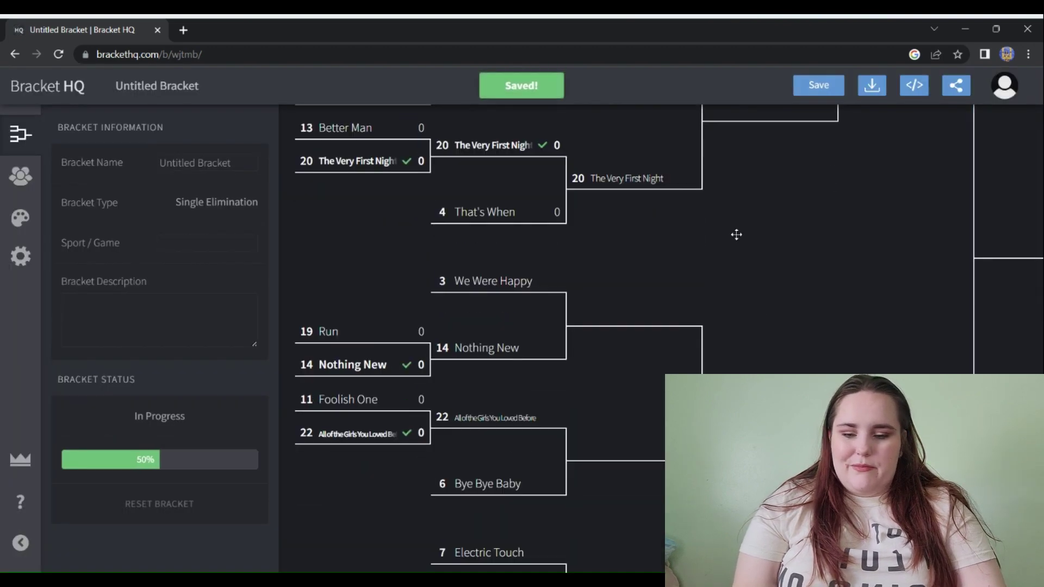
# Report Nothing New as the winner over We Were Happy in the 3 vs 14 match.
pyautogui.click(502, 235)
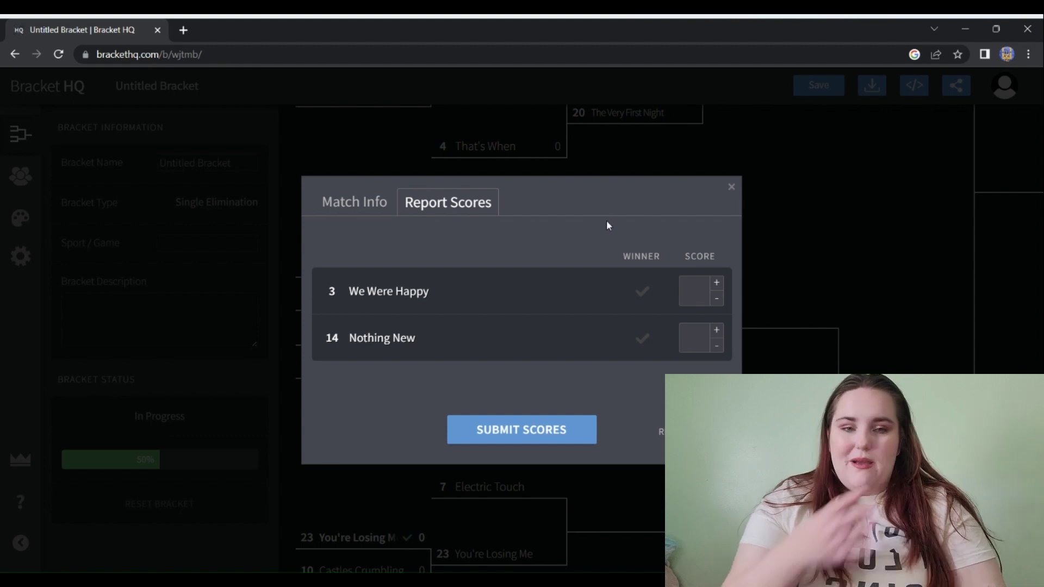
pyautogui.click(645, 343)
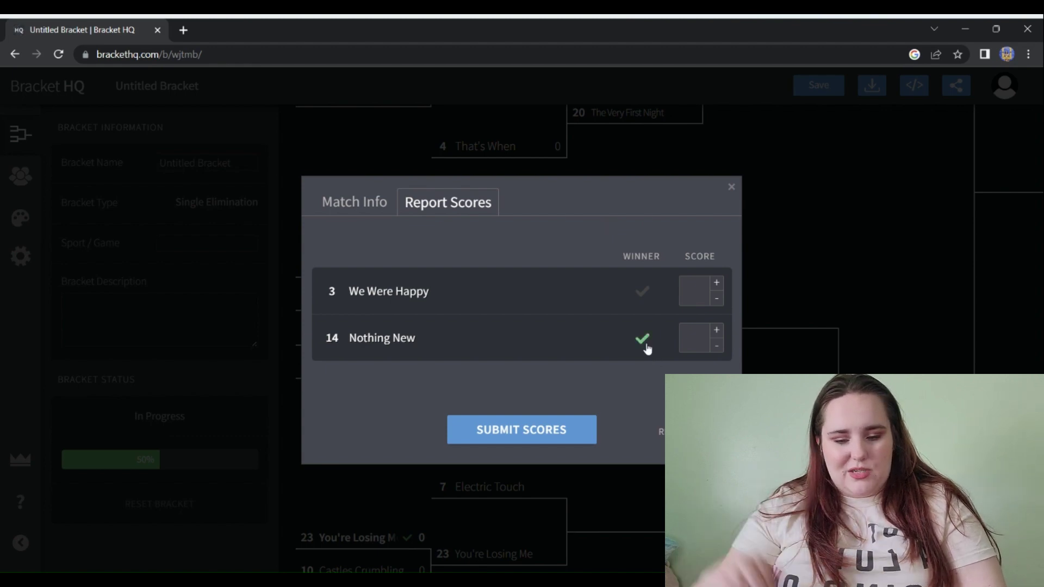
pyautogui.click(556, 429)
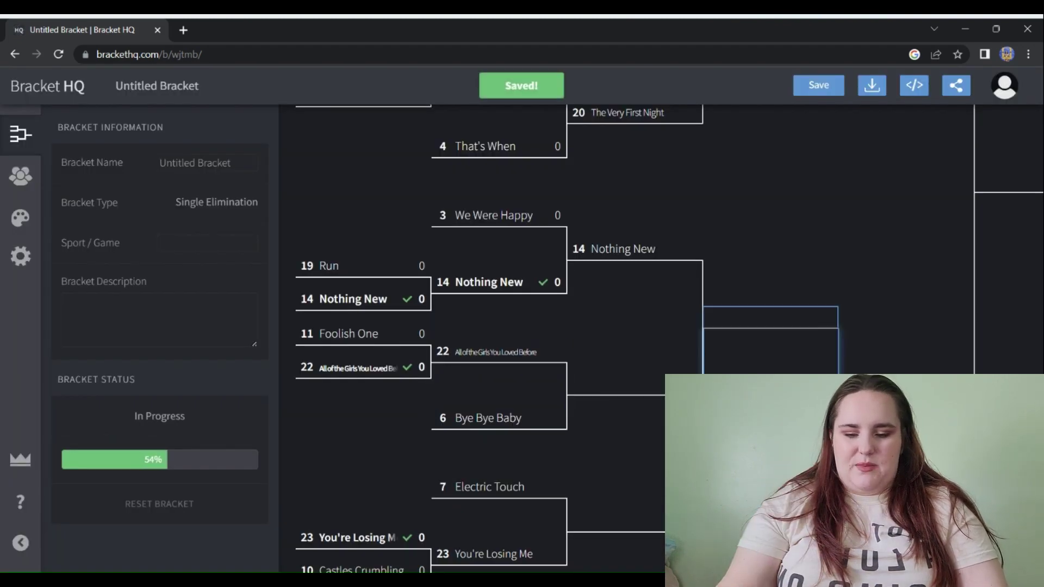
# Report All of the Girls You Loved Before as the winner over Bye Bye Baby in the 22 vs 6 match.
pyautogui.scroll(-3, 762, 233)
pyautogui.click(762, 233)
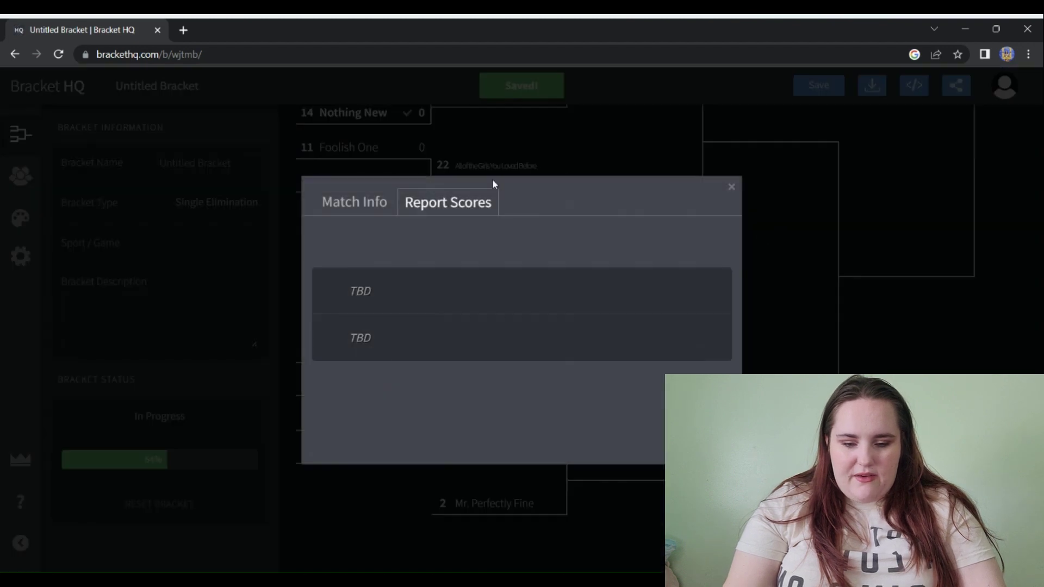
pyautogui.click(735, 186)
pyautogui.click(575, 190)
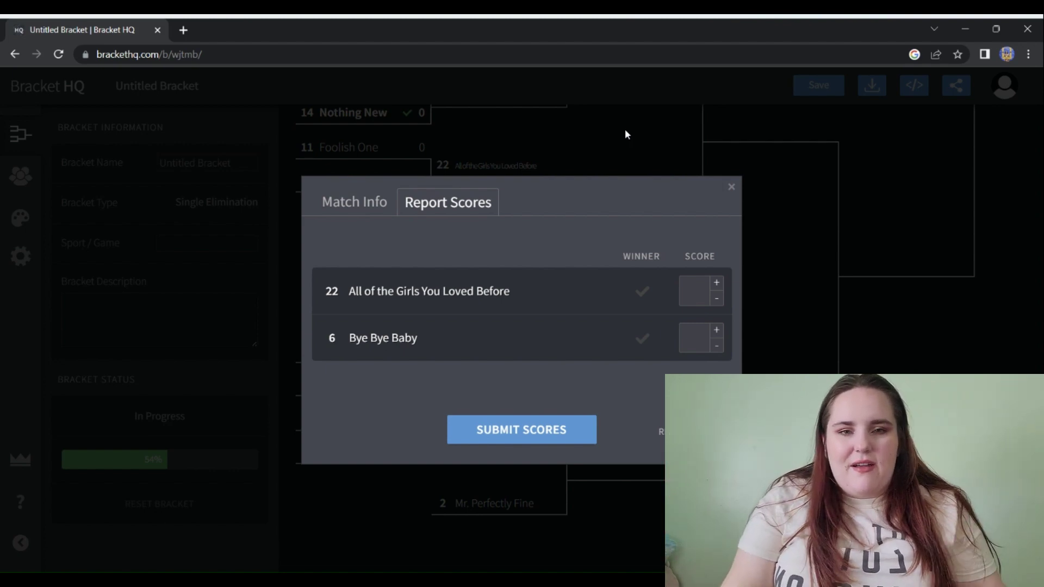
pyautogui.click(635, 290)
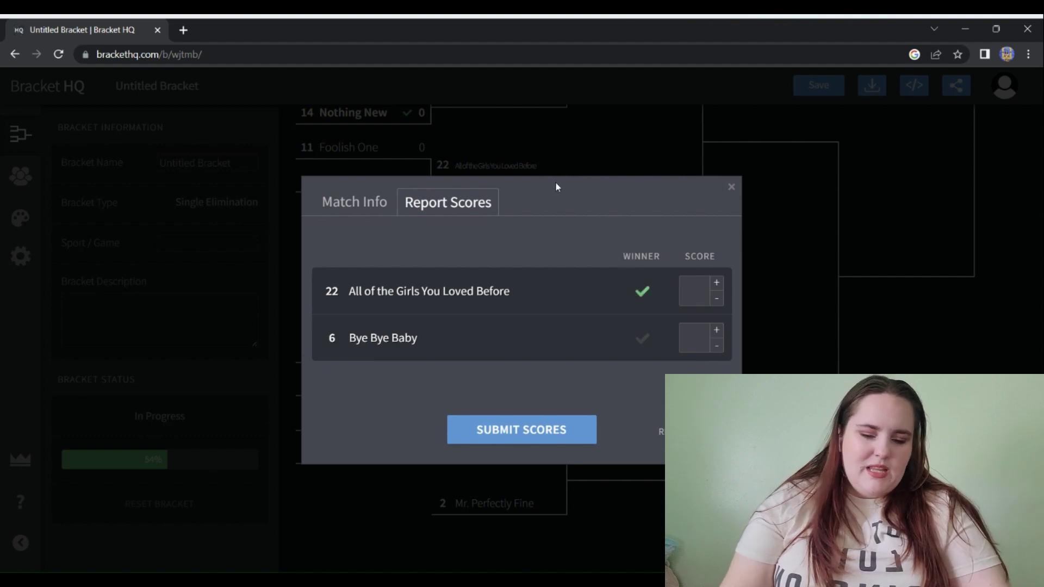
pyautogui.click(473, 441)
pyautogui.scroll(-1, 546, 345)
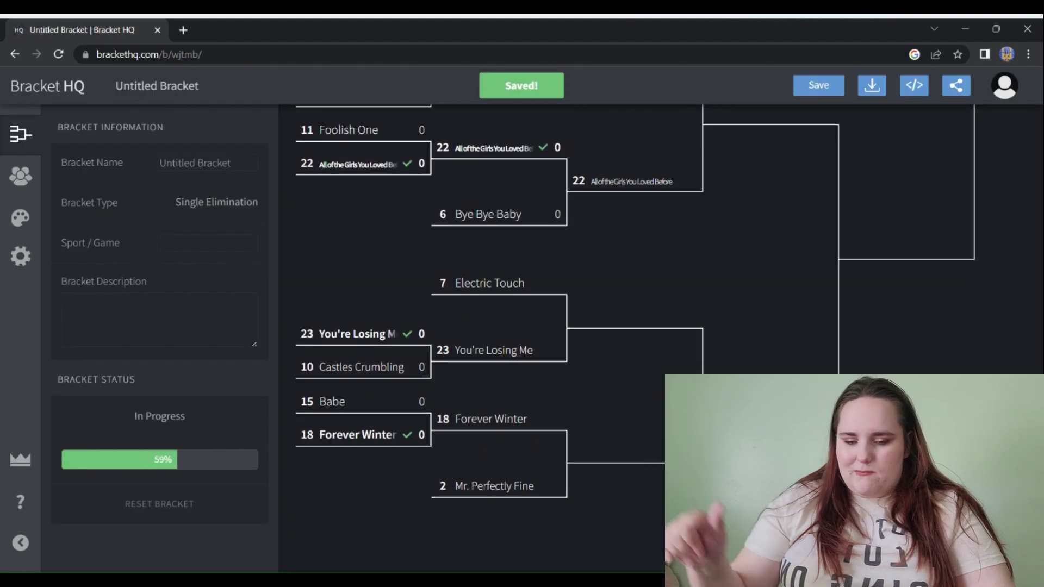
# Report You're Losing Me (23) as the winner over Electric Touch (7).
pyautogui.click(546, 345)
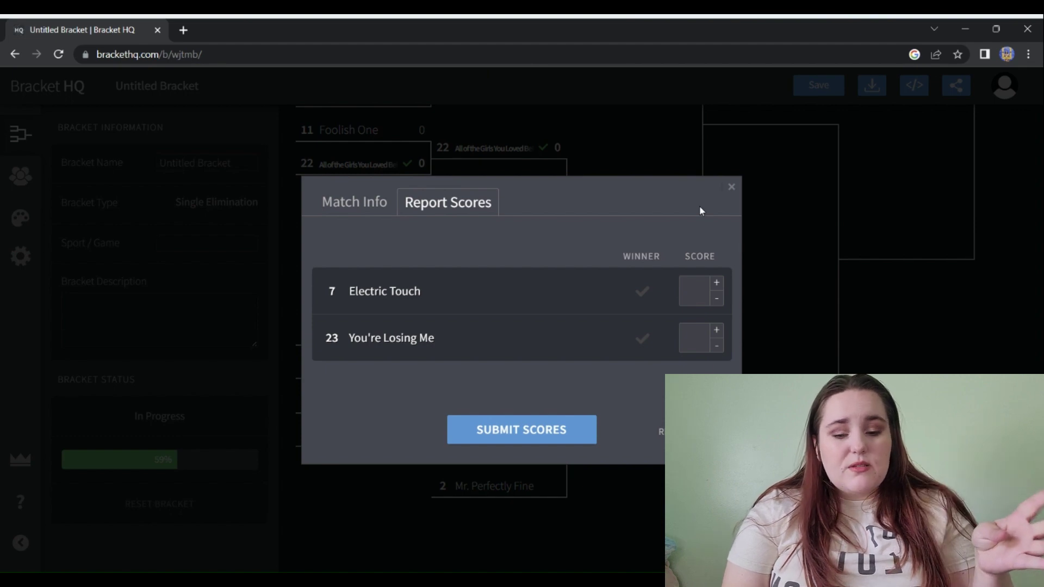
pyautogui.click(643, 339)
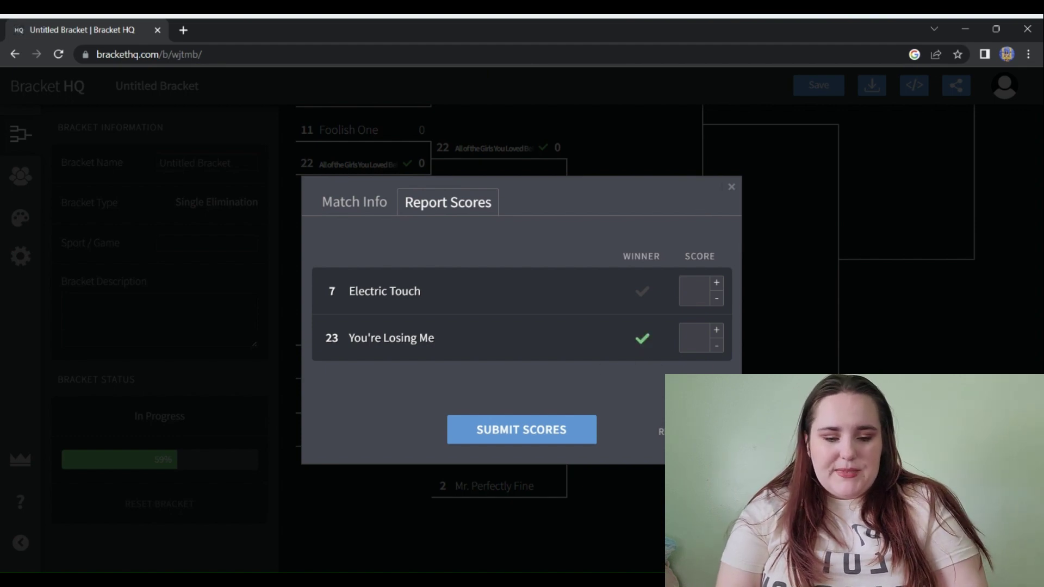
pyautogui.click(587, 434)
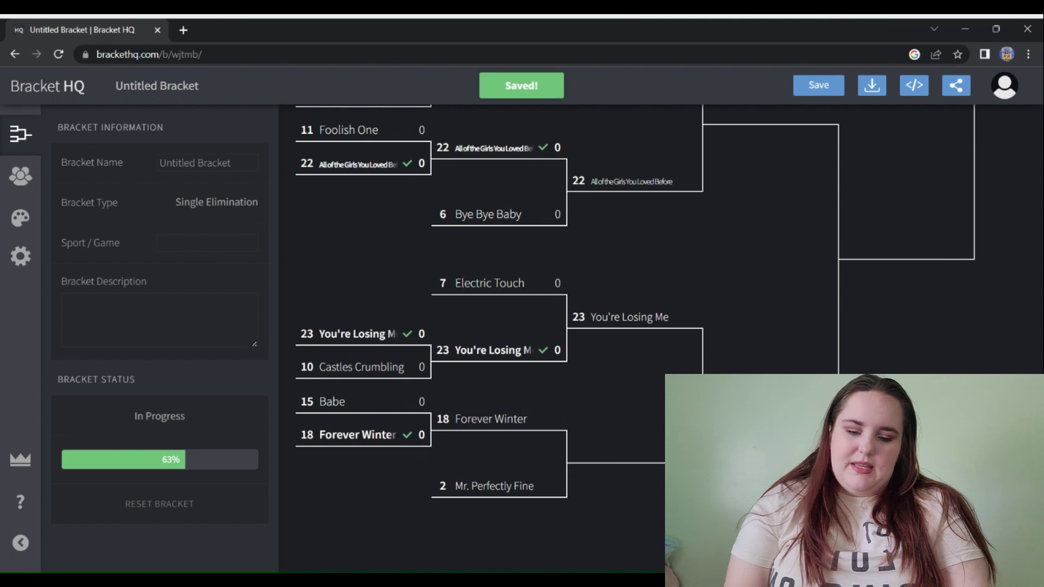
# Report Mr. Perfectly Fine (2) as the winner over Forever Winter (18).
pyautogui.click(498, 449)
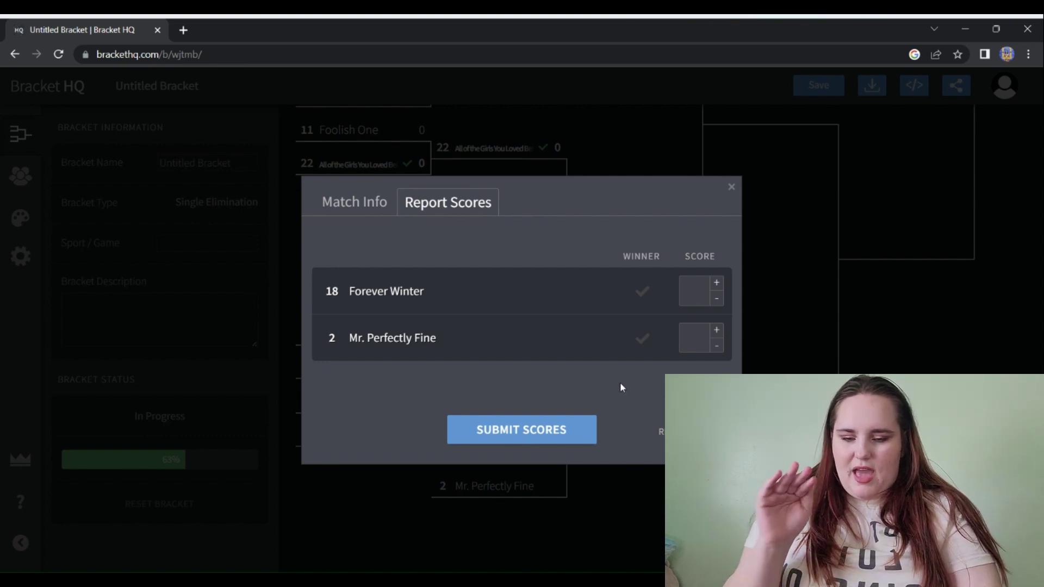
pyautogui.click(644, 340)
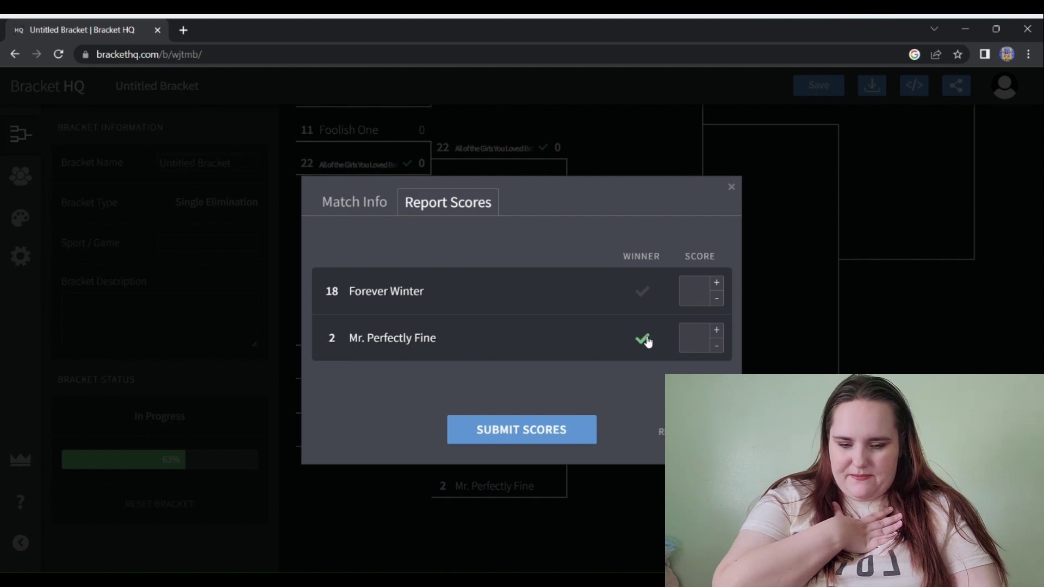
pyautogui.click(593, 433)
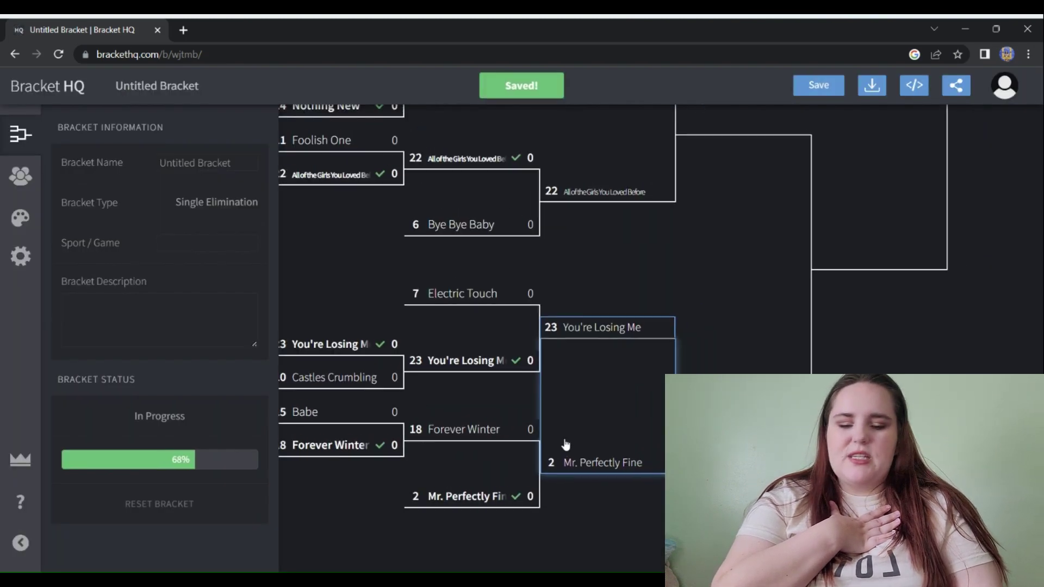
pyautogui.scroll(3, 565, 445)
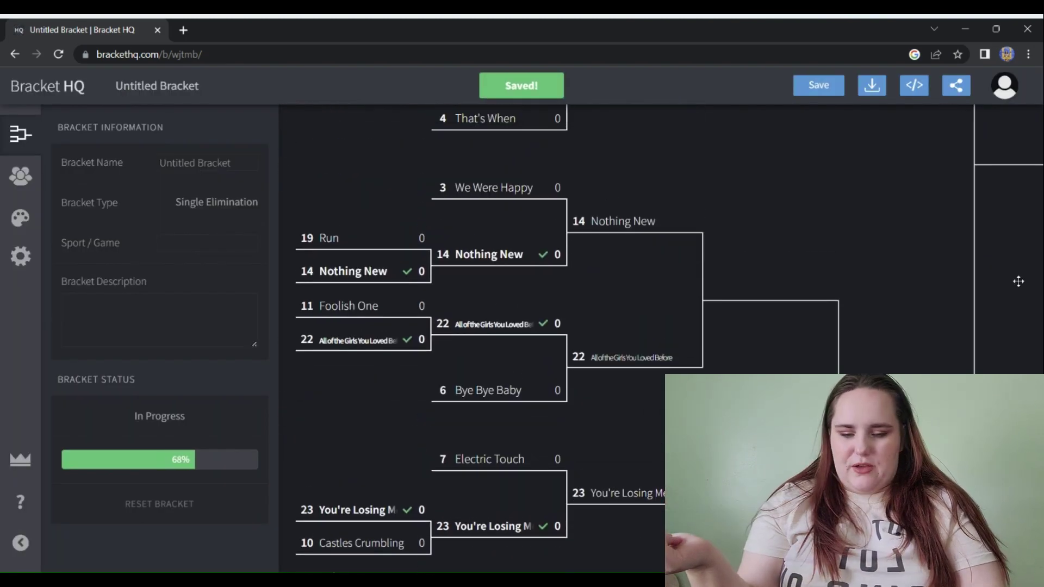
pyautogui.scroll(8, 762, 272)
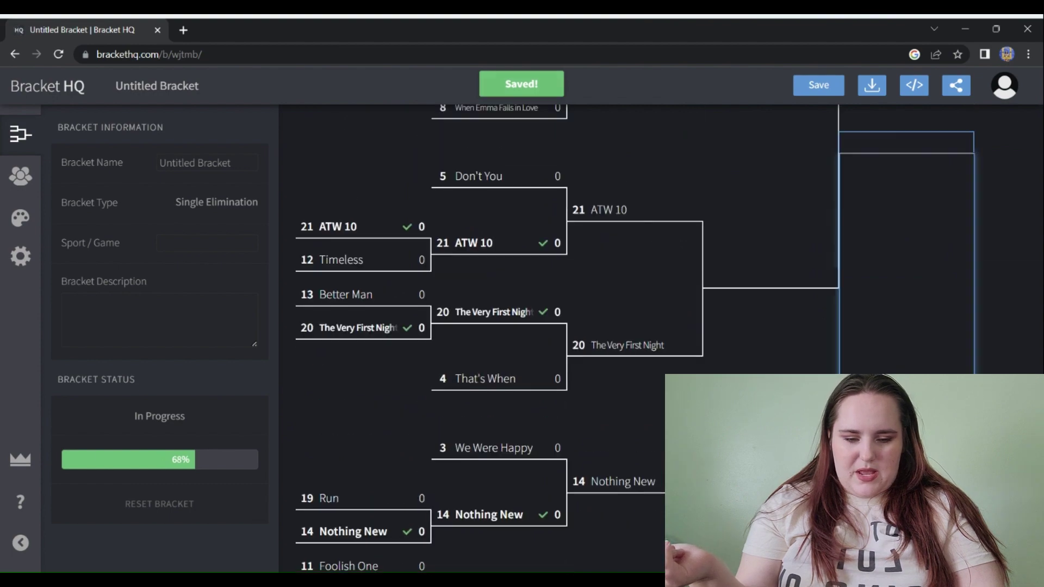
pyautogui.click(742, 316)
pyautogui.click(729, 190)
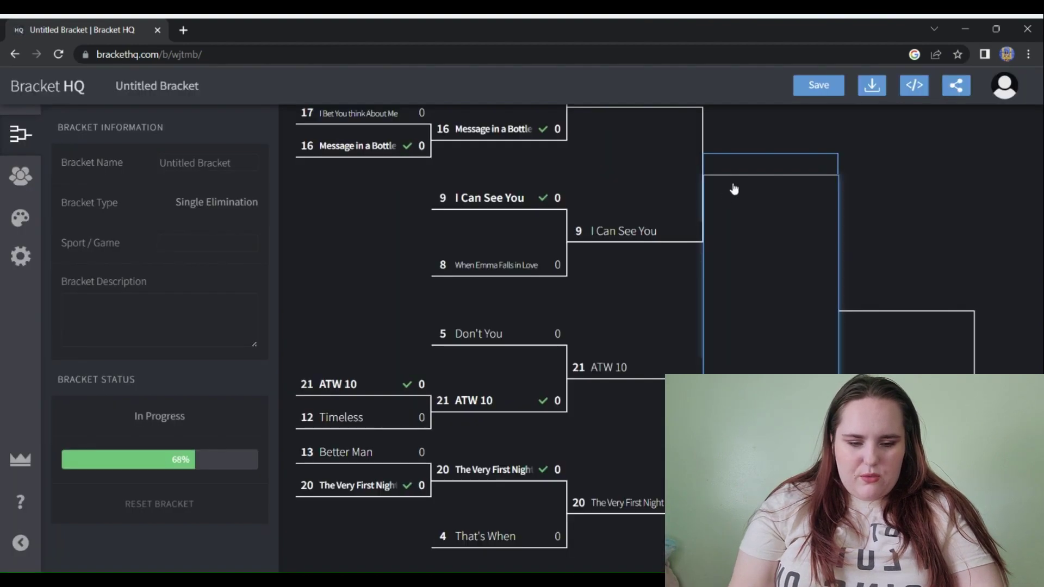
# Report Message in a Bottle as the winner over I Can See You.
pyautogui.scroll(2, 913, 326)
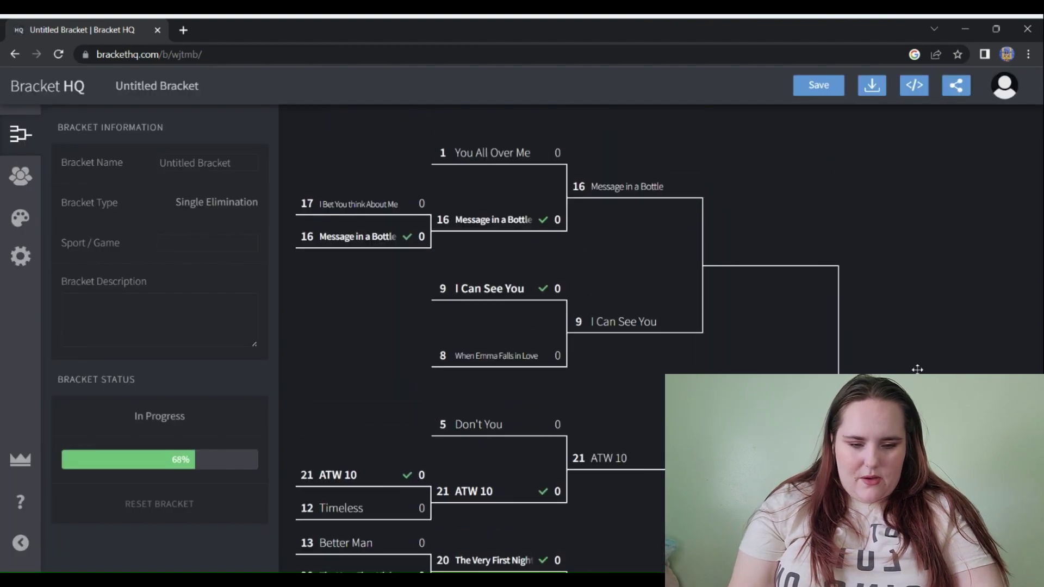
pyautogui.click(663, 246)
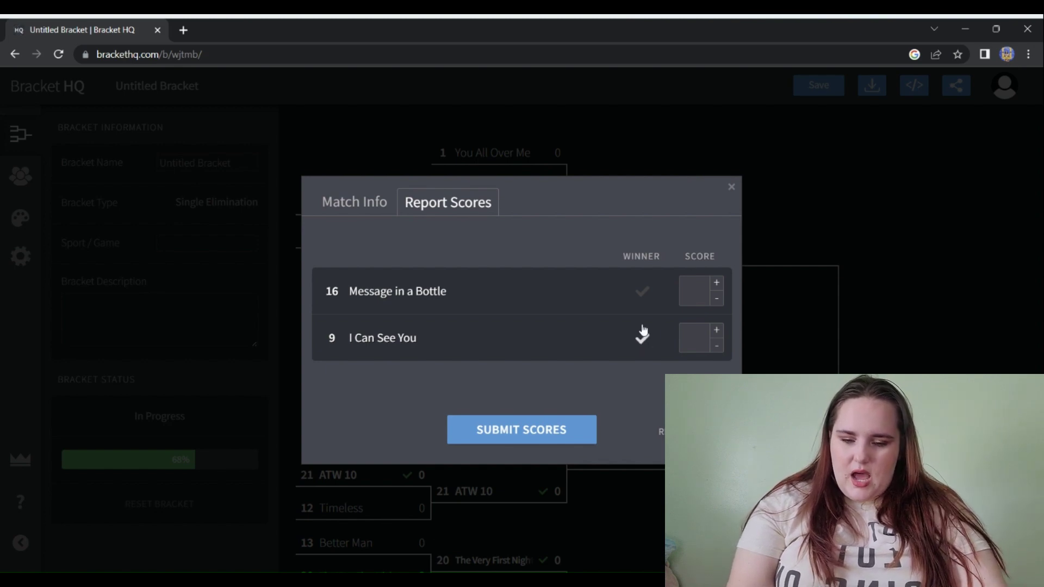
pyautogui.click(642, 290)
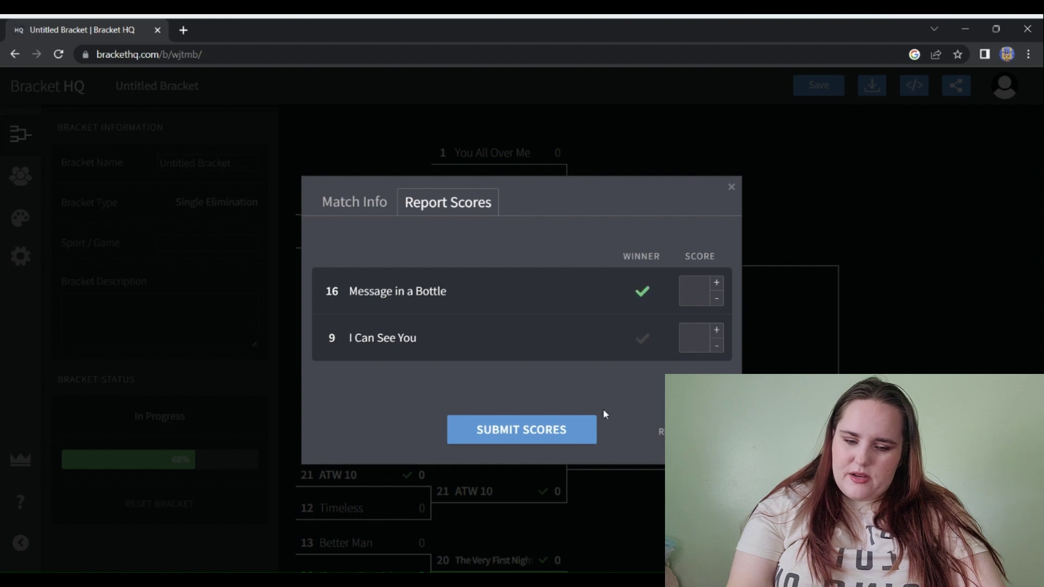
pyautogui.click(566, 435)
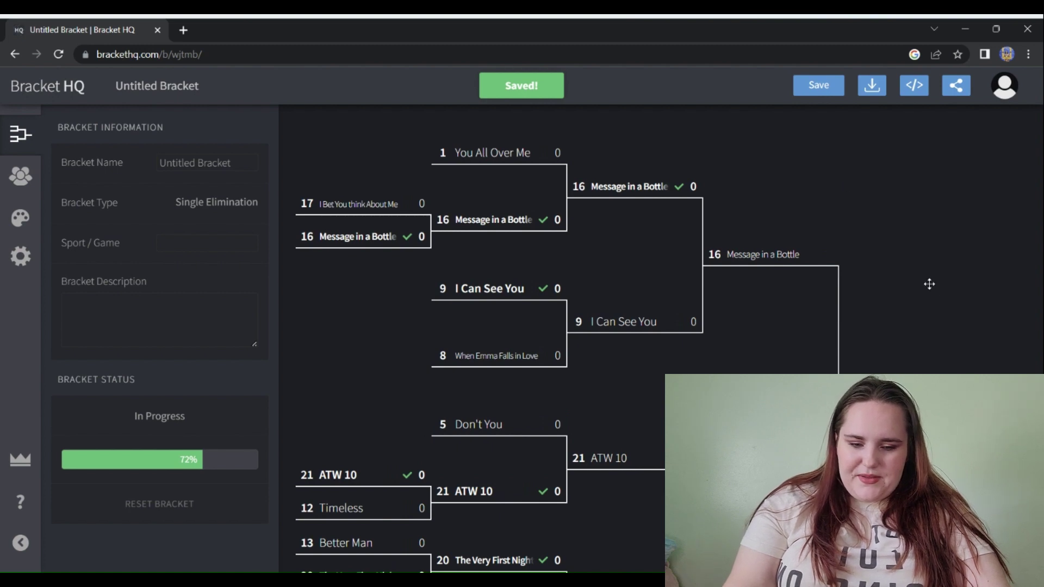
# Report ATW 10 (21) as the winner over The Very First Night (20).
pyautogui.moveTo(929, 284); pyautogui.dragTo(942, 121)
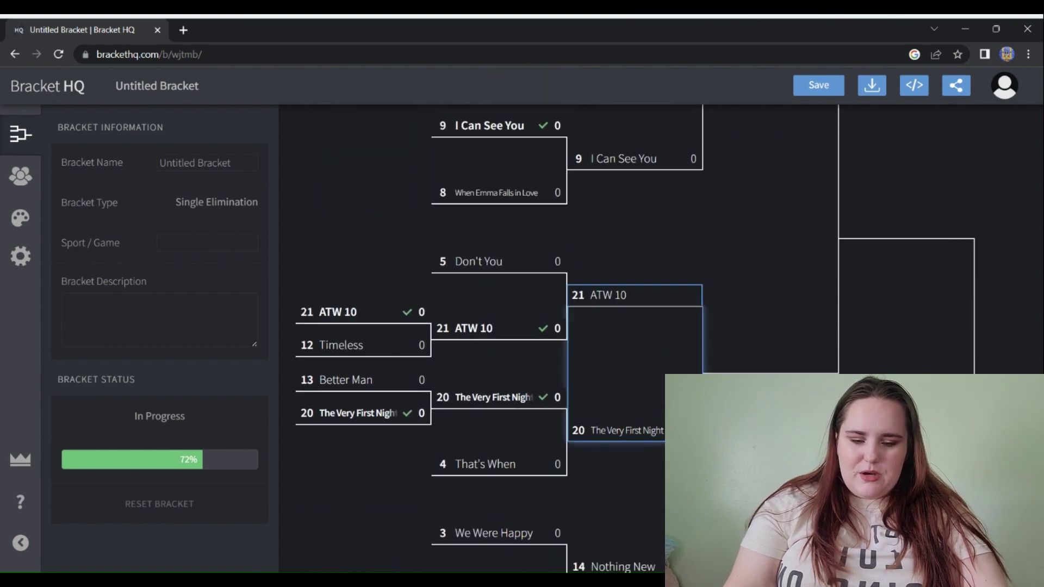
pyautogui.click(630, 364)
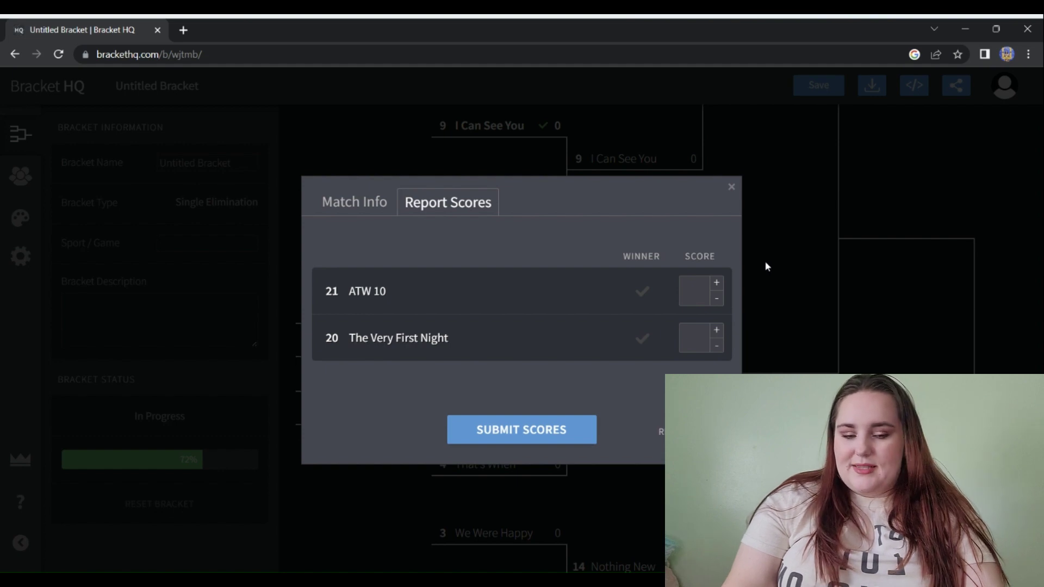
pyautogui.click(646, 303)
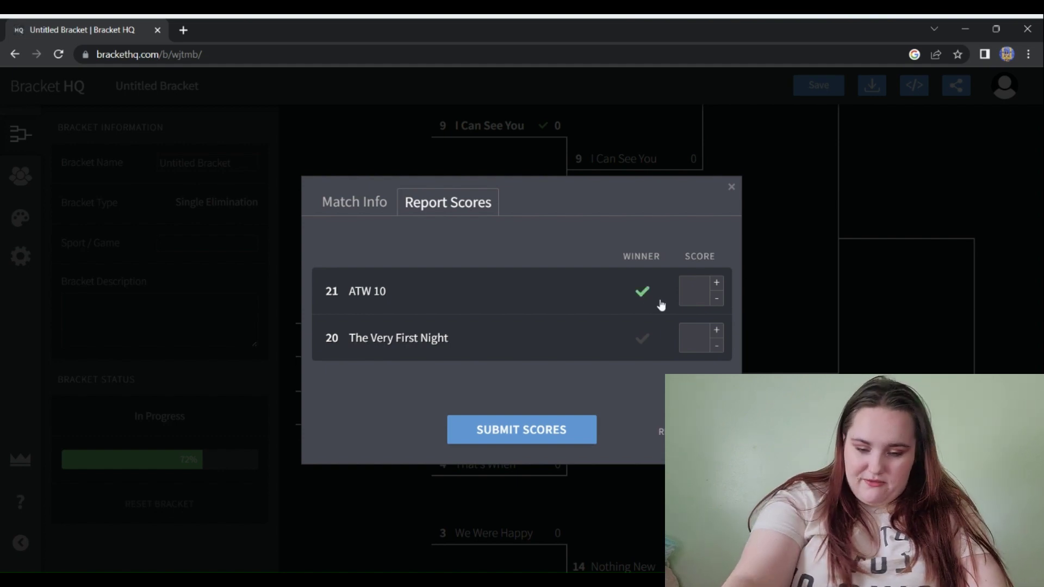
pyautogui.click(572, 435)
# Report All of the Girls You Loved Before as the winner over Nothing New.
pyautogui.scroll(-5, 811, 263)
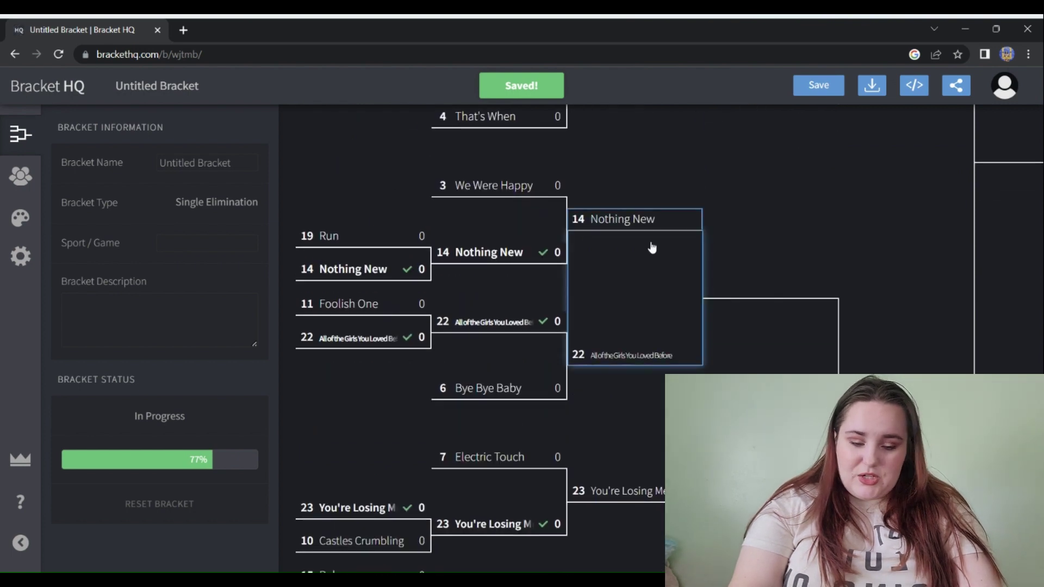
pyautogui.click(650, 241)
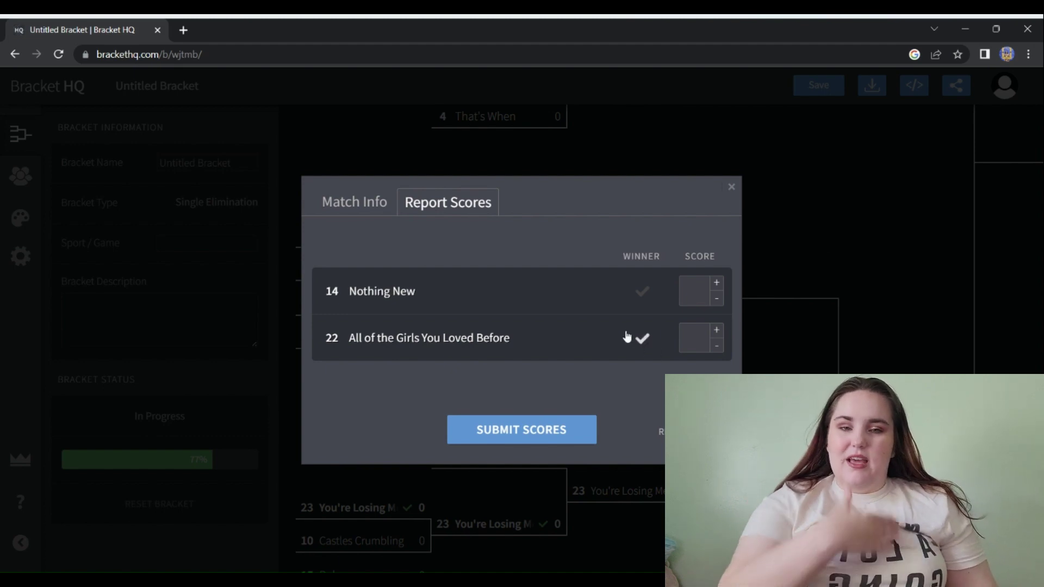
pyautogui.click(642, 339)
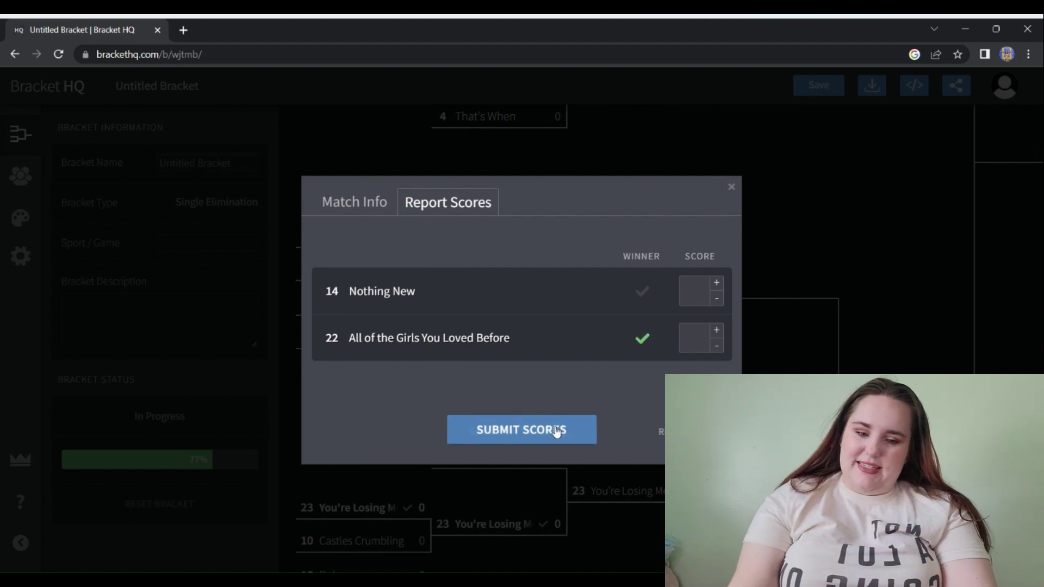
pyautogui.click(550, 430)
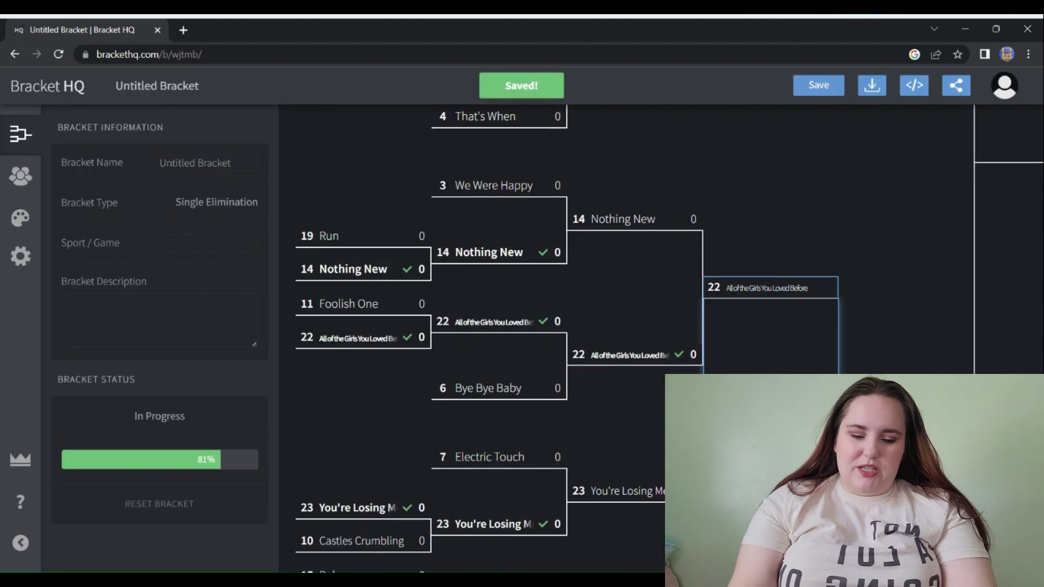
# Report You're Losing Me as the winner over Mr. Perfectly Fine.
pyautogui.scroll(-3, 544, 326)
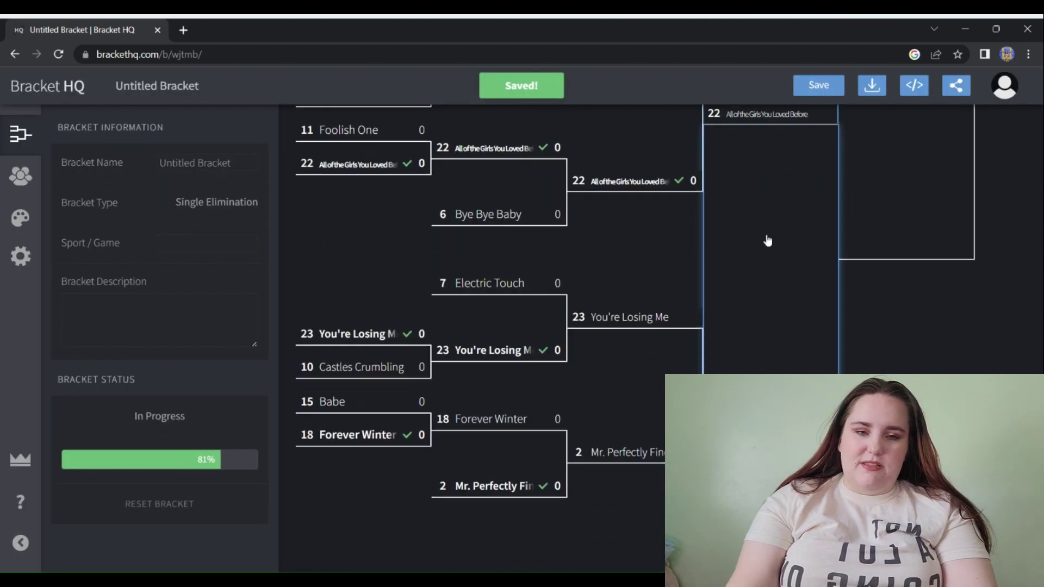
pyautogui.click(762, 239)
pyautogui.click(732, 186)
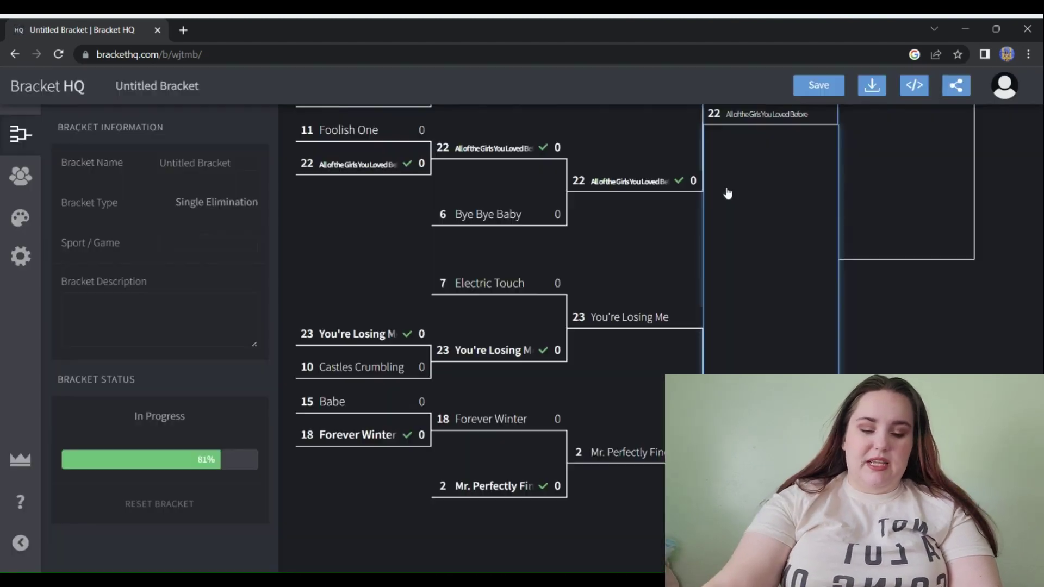
pyautogui.click(649, 391)
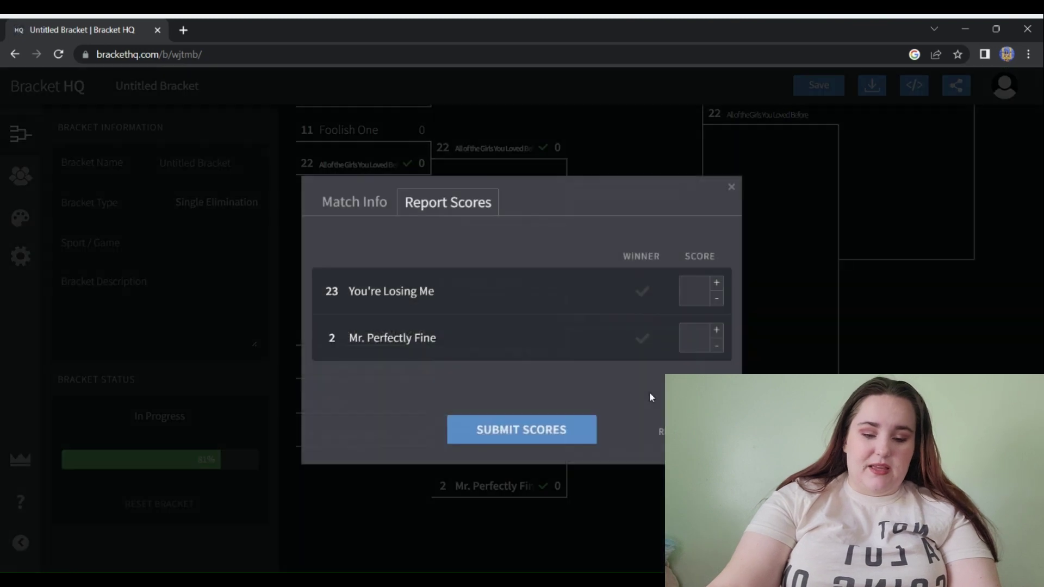
pyautogui.click(641, 294)
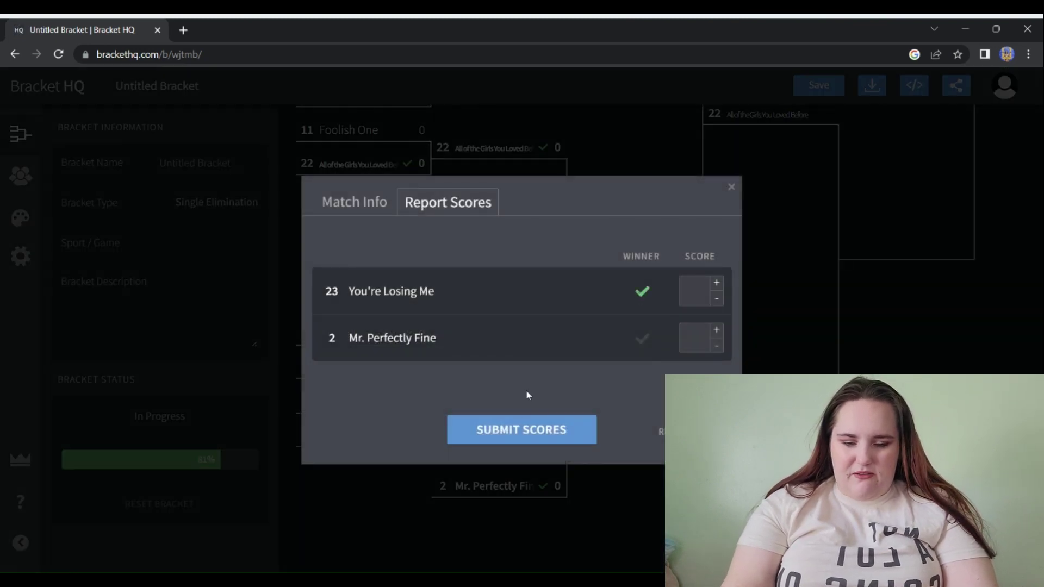
pyautogui.click(522, 431)
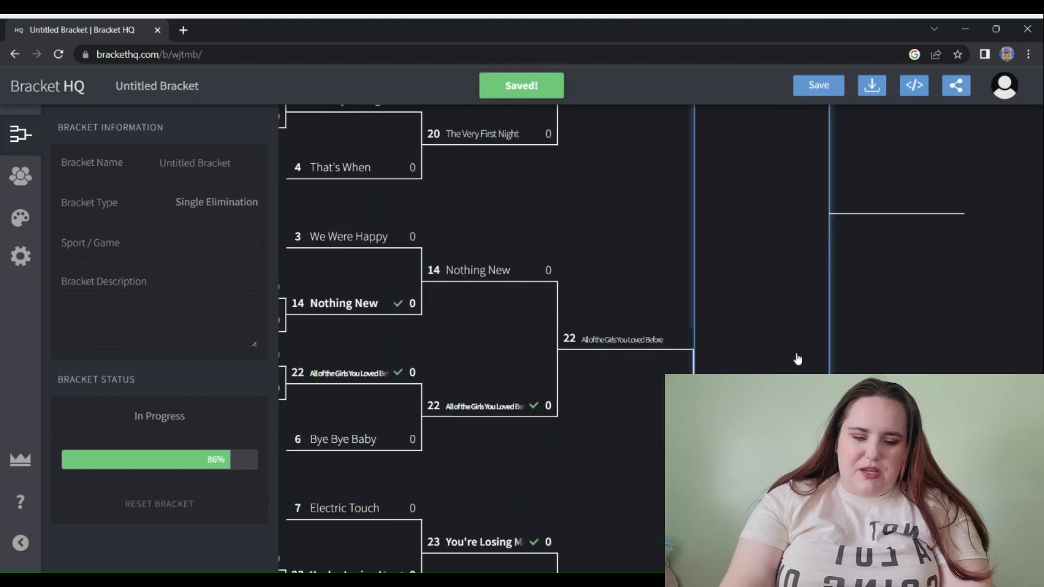
# Report ATW 10 as the semifinal winner over Message in a Bottle.
pyautogui.moveTo(765, 228); pyautogui.dragTo(768, 369)
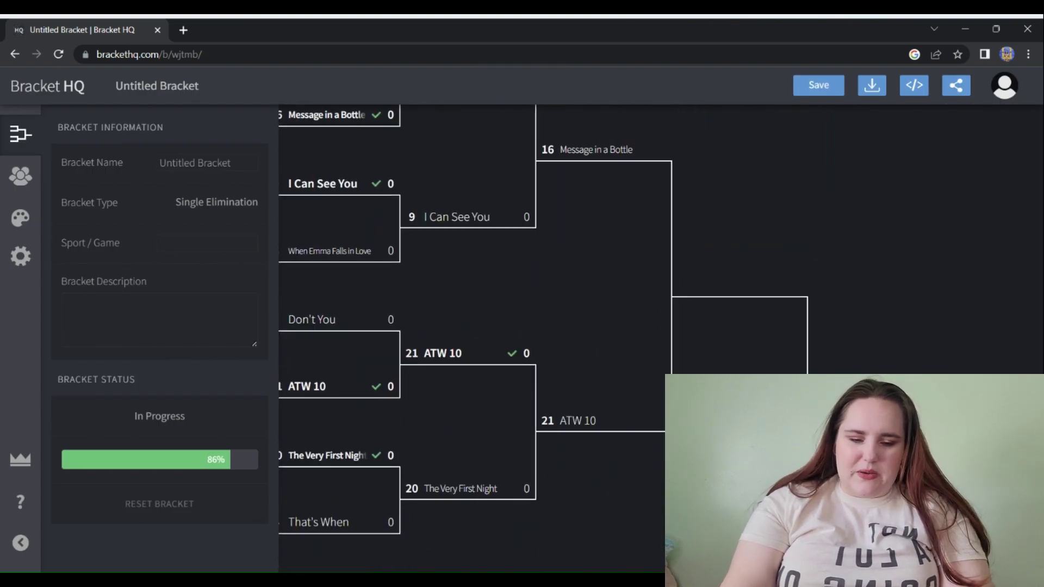
pyautogui.click(631, 306)
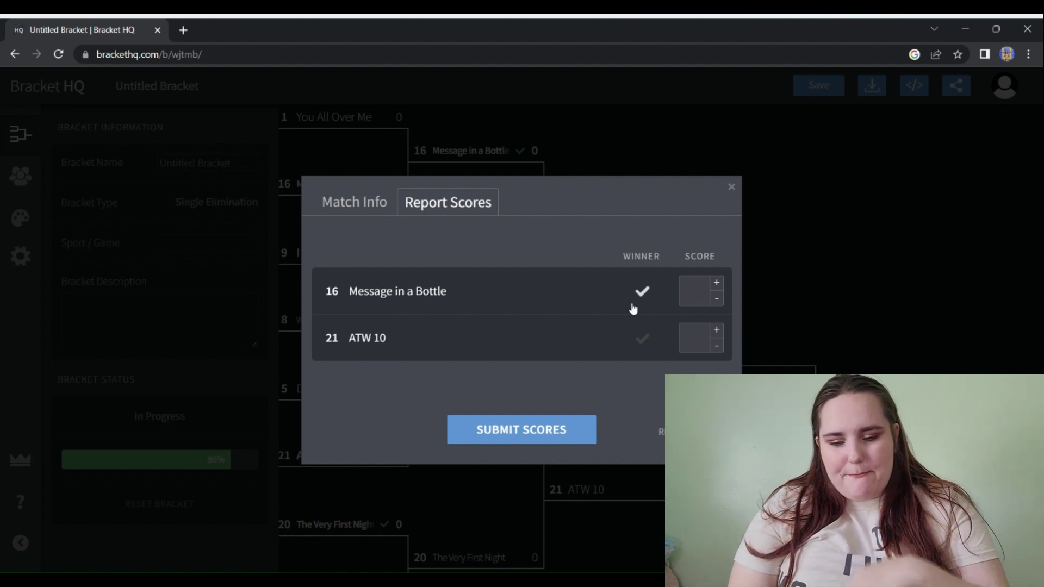
pyautogui.click(642, 338)
pyautogui.click(546, 430)
# Report You're Losing Me as the semifinal winner over All of the Girls You Loved Before.
pyautogui.scroll(-7, 944, 144)
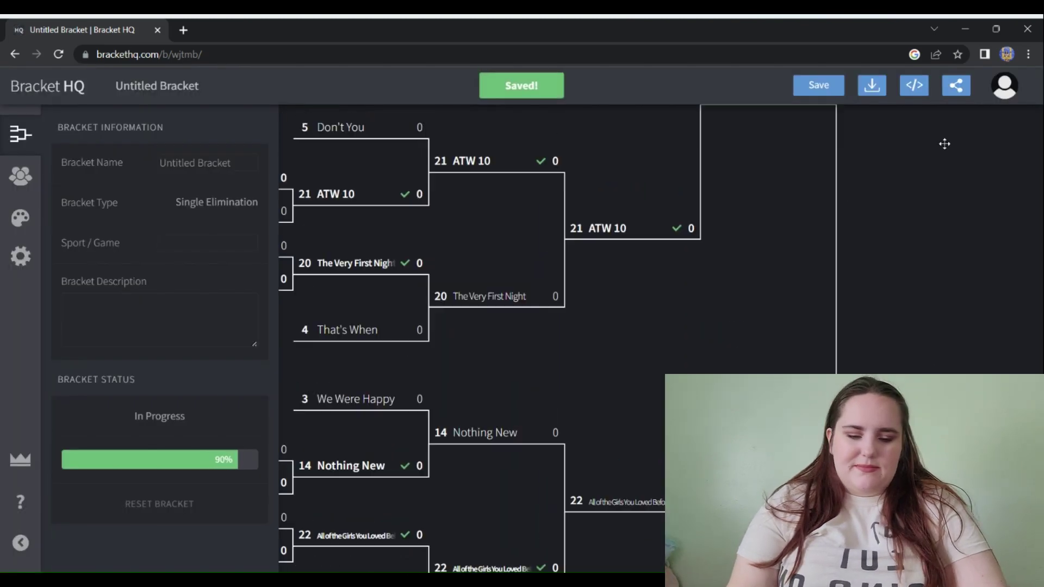
pyautogui.scroll(-3, 948, 207)
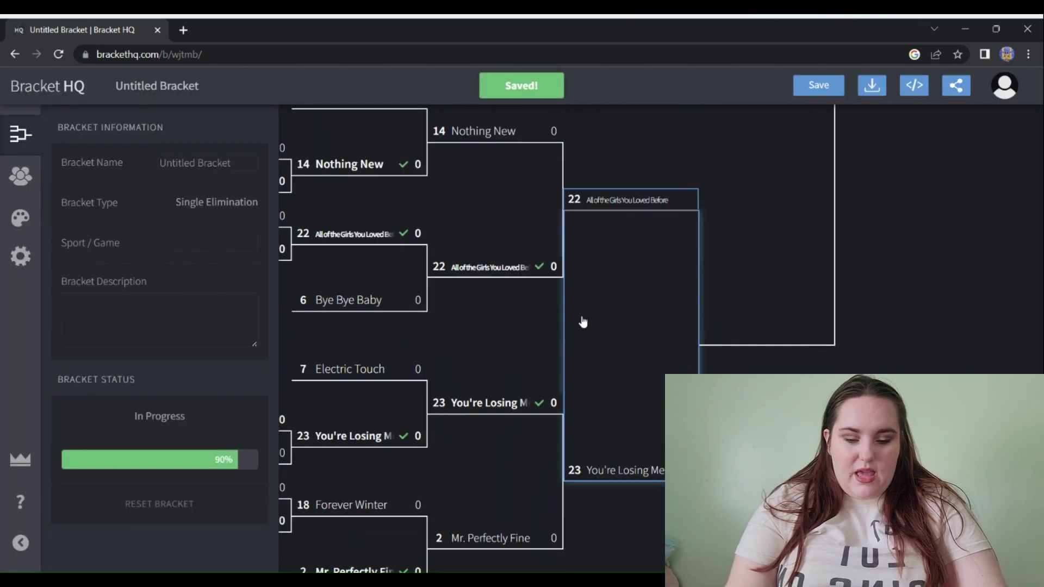
pyautogui.click(613, 311)
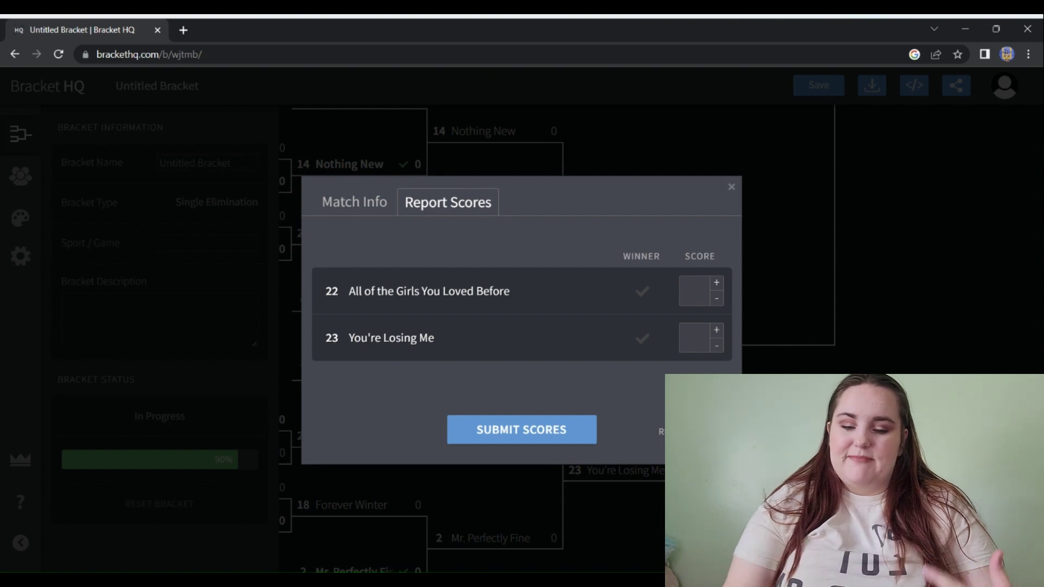
pyautogui.click(643, 340)
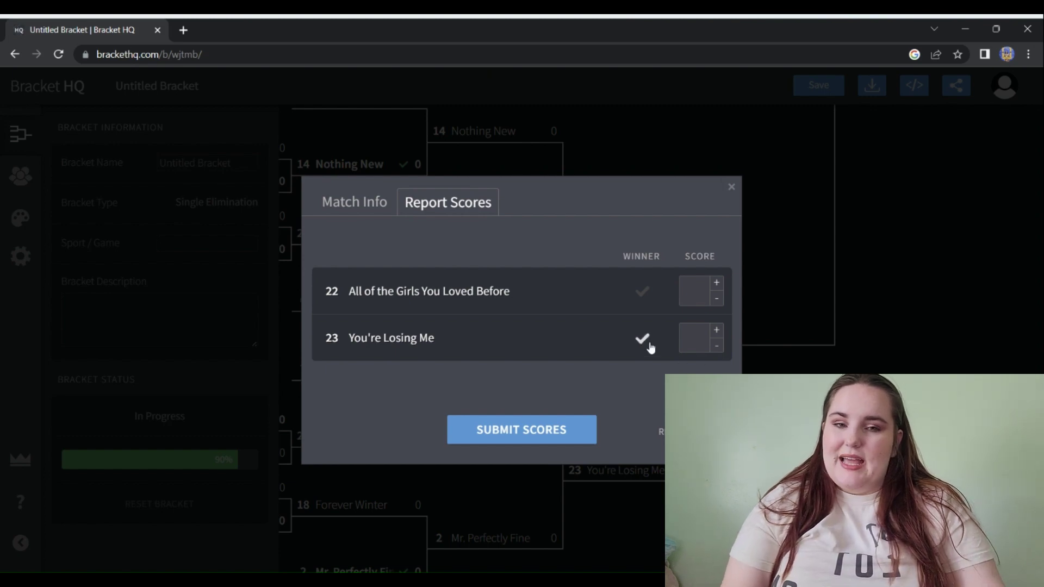
pyautogui.click(547, 435)
pyautogui.moveTo(805, 321); pyautogui.dragTo(738, 445)
pyautogui.moveTo(738, 376); pyautogui.dragTo(734, 553)
pyautogui.moveTo(604, 442); pyautogui.dragTo(608, 422)
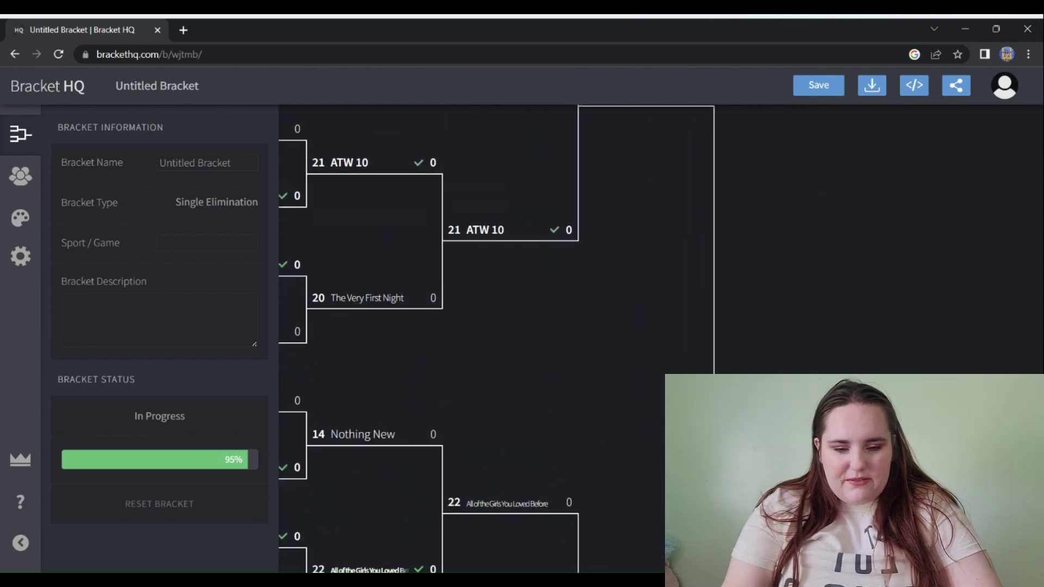
# Report ATW 10 (21) as champion over You're Losing Me (23) in the final.
pyautogui.click(613, 405)
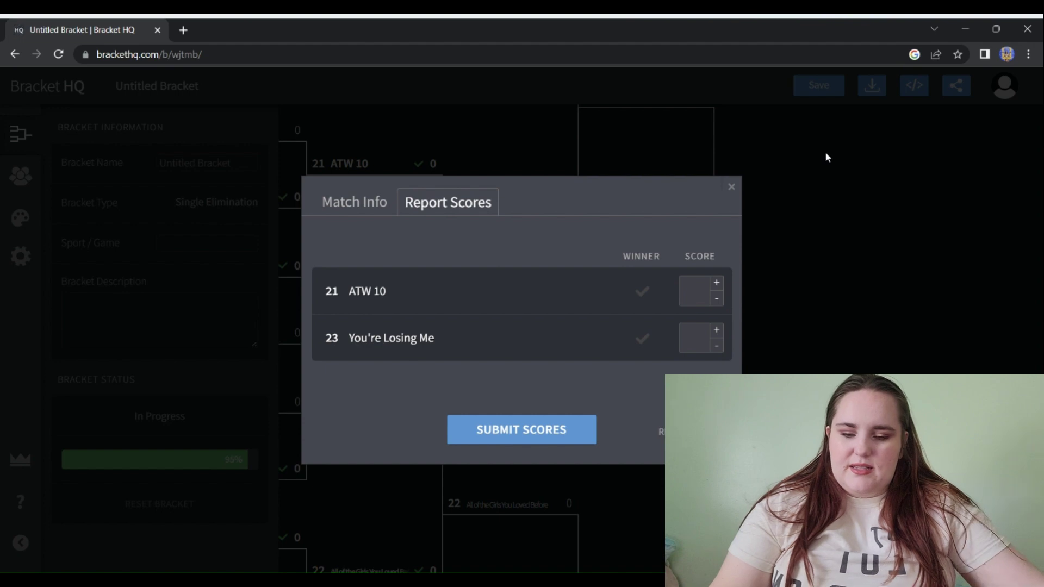
pyautogui.click(634, 303)
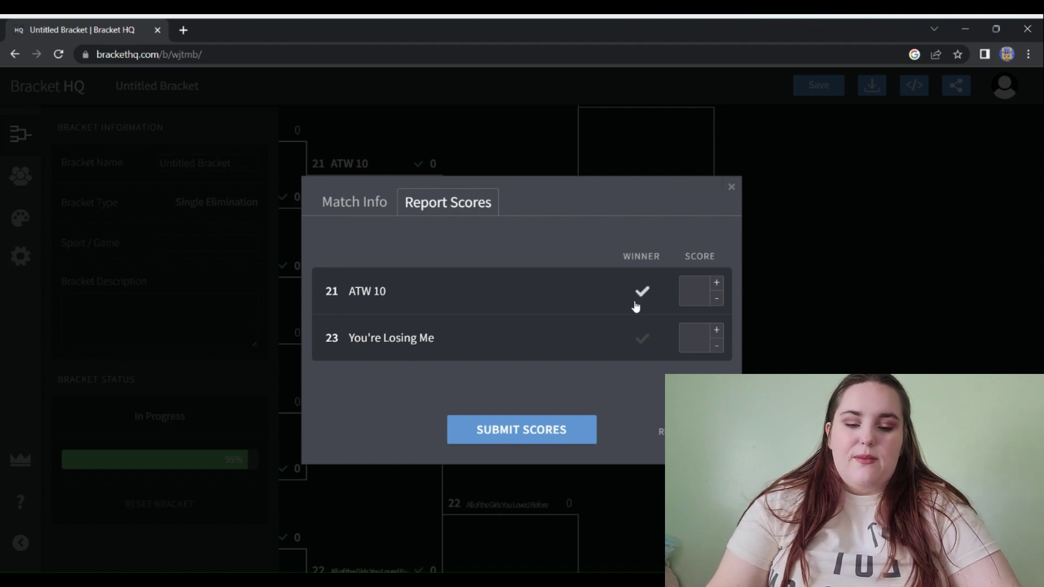
pyautogui.click(635, 304)
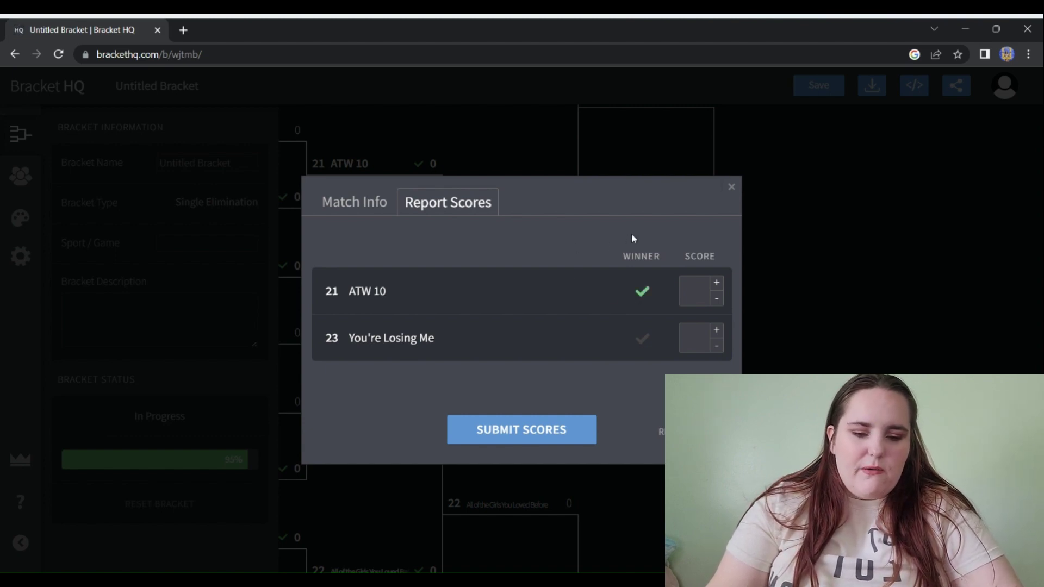
pyautogui.click(565, 440)
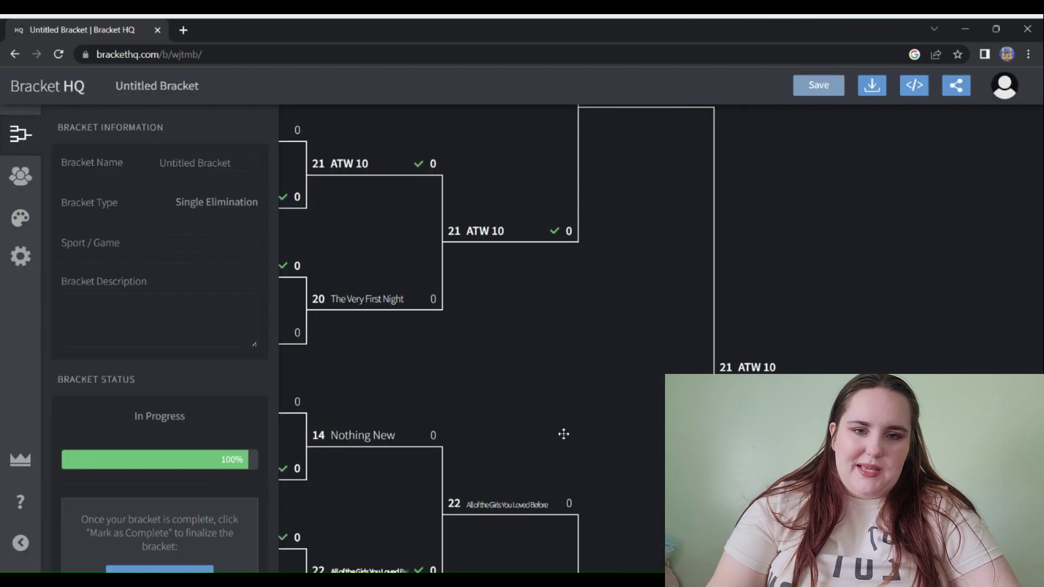
pyautogui.moveTo(824, 301); pyautogui.dragTo(686, 257)
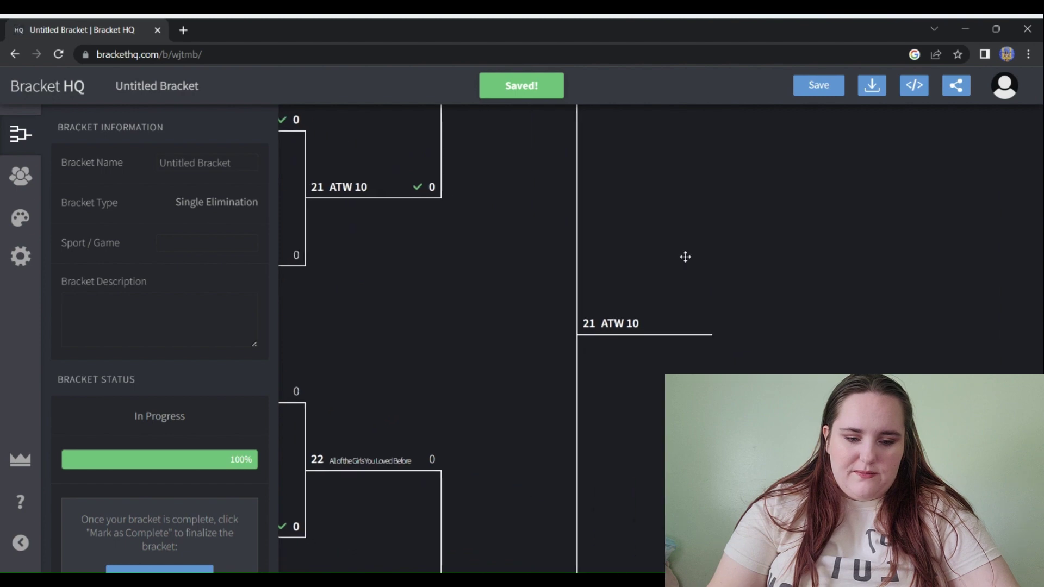